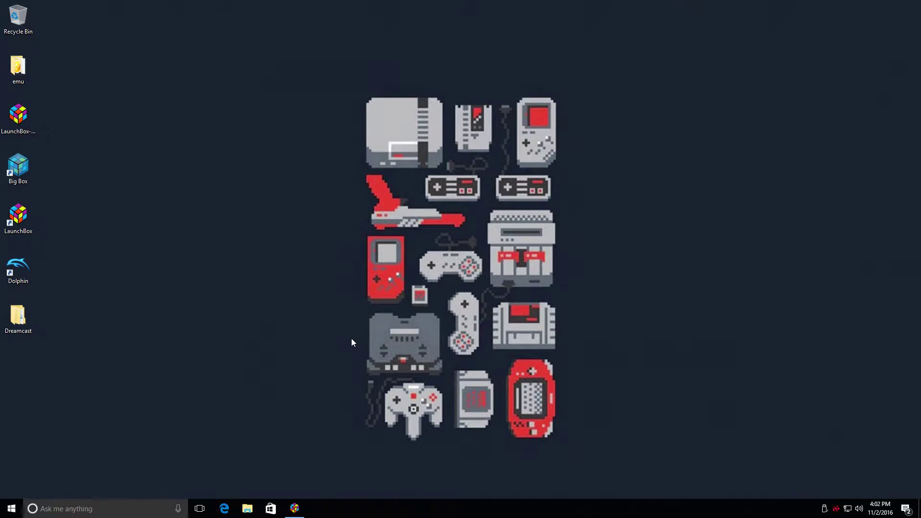
# Move the inner Dreamcast emulator folder from the desktop's Dreamcast folder into Documents\EMULATORS
pyautogui.doubleClick(18, 316)
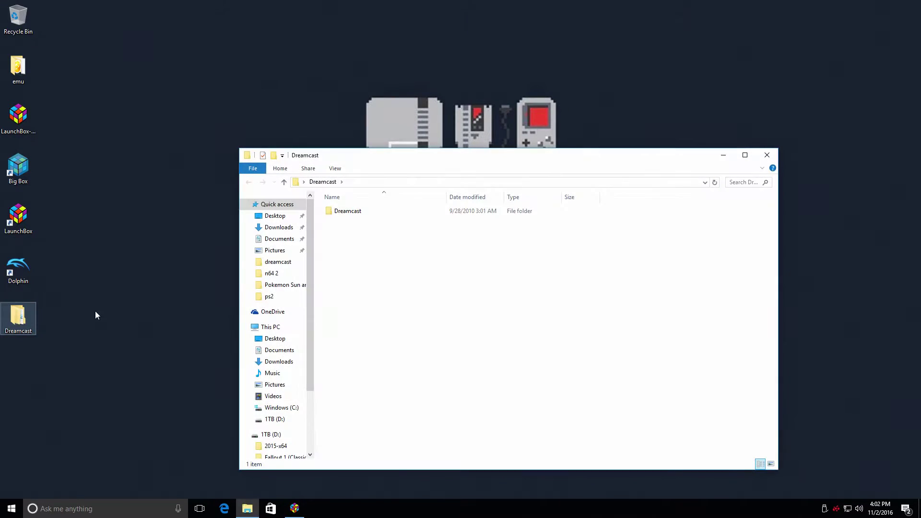
pyautogui.doubleClick(350, 211)
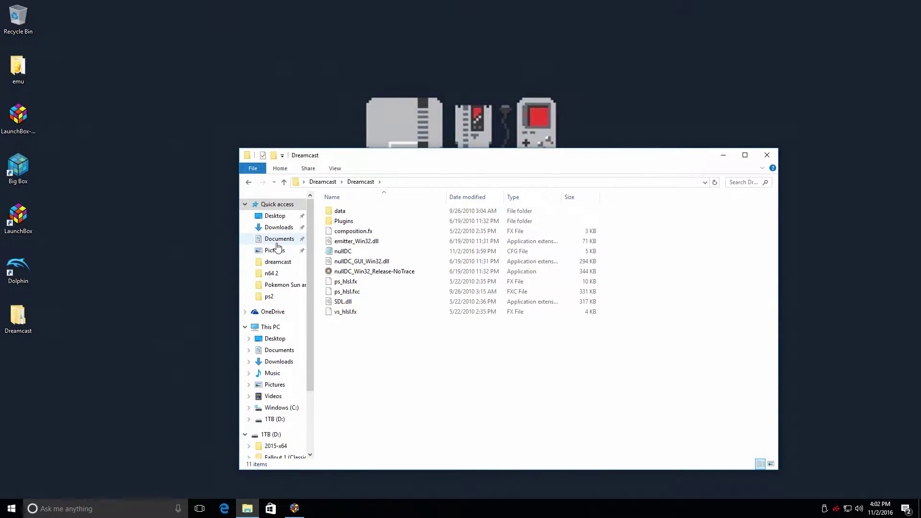
pyautogui.click(277, 242)
pyautogui.doubleClick(358, 222)
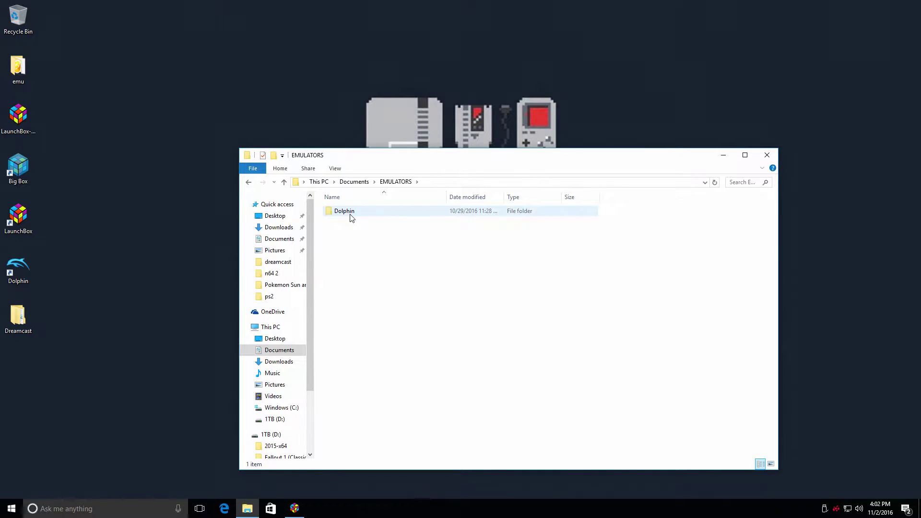
pyautogui.doubleClick(18, 318)
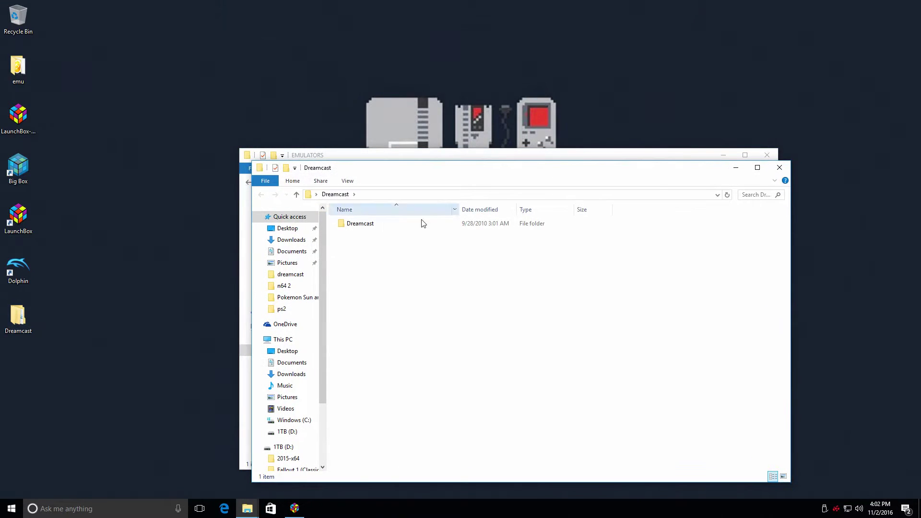
pyautogui.moveTo(412, 169); pyautogui.dragTo(798, 294)
pyautogui.moveTo(748, 346); pyautogui.dragTo(358, 275)
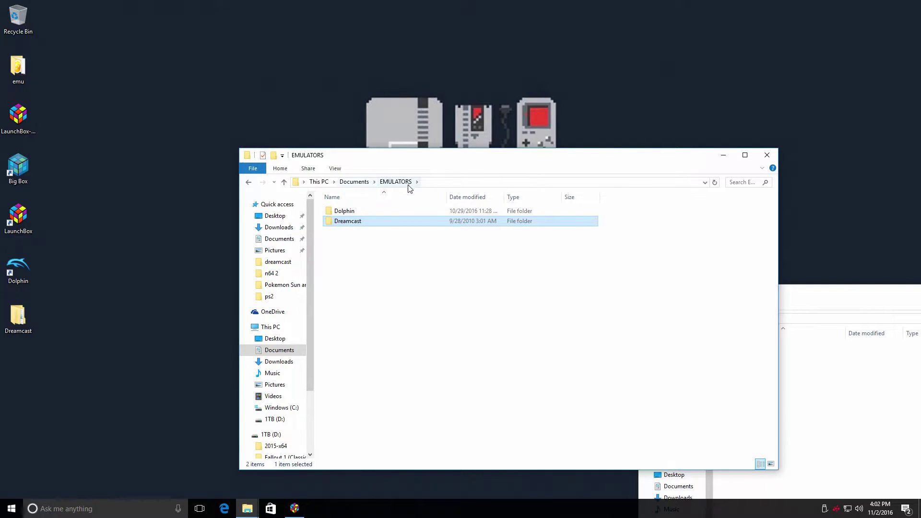
# Review the game files in Documents\ROMS\dreamcast, and close both File Explorer windows
pyautogui.click(279, 238)
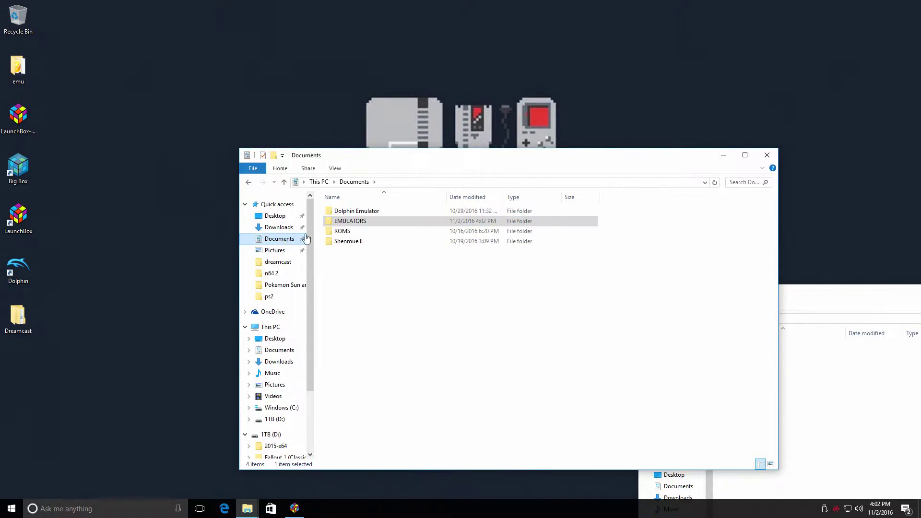
pyautogui.doubleClick(343, 231)
pyautogui.click(344, 220)
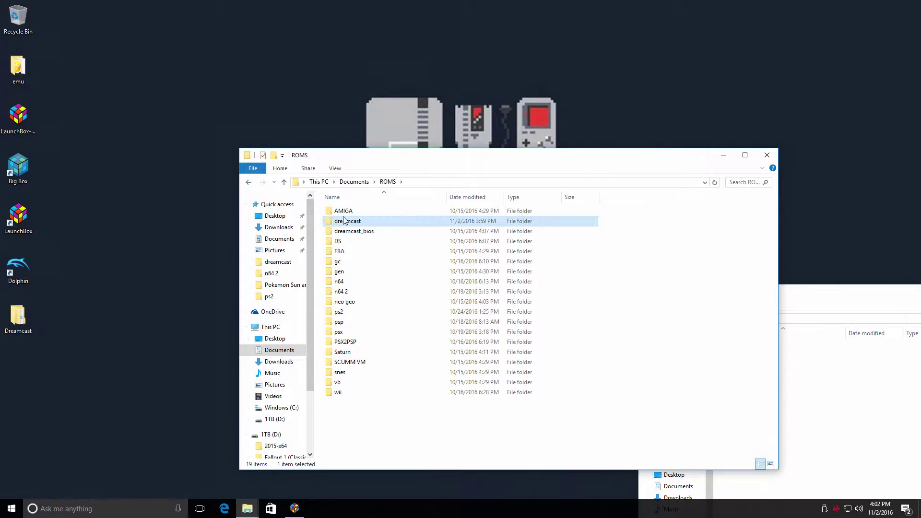
pyautogui.doubleClick(344, 221)
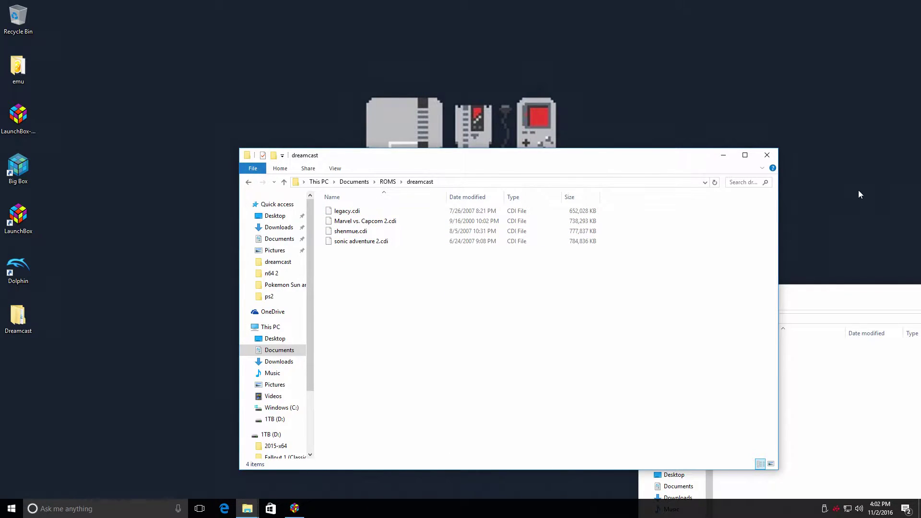
pyautogui.click(767, 155)
pyautogui.moveTo(852, 290); pyautogui.dragTo(456, 235)
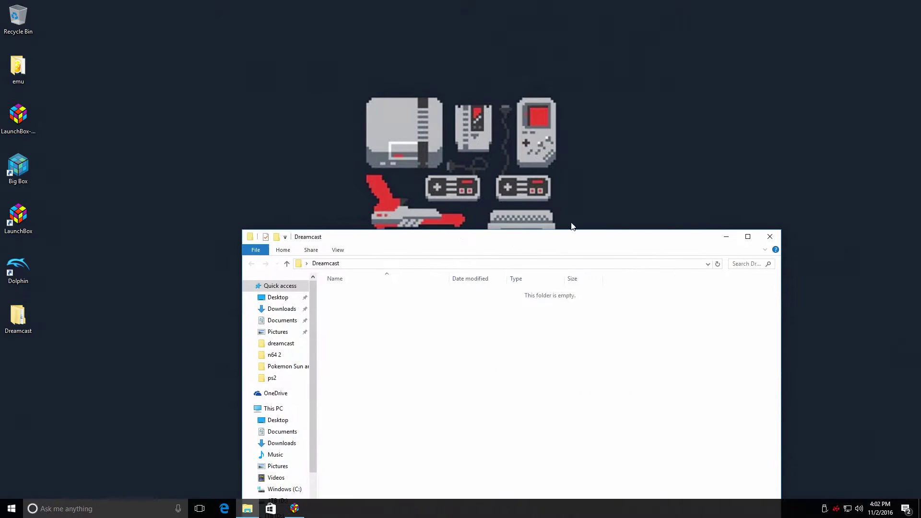
pyautogui.click(769, 237)
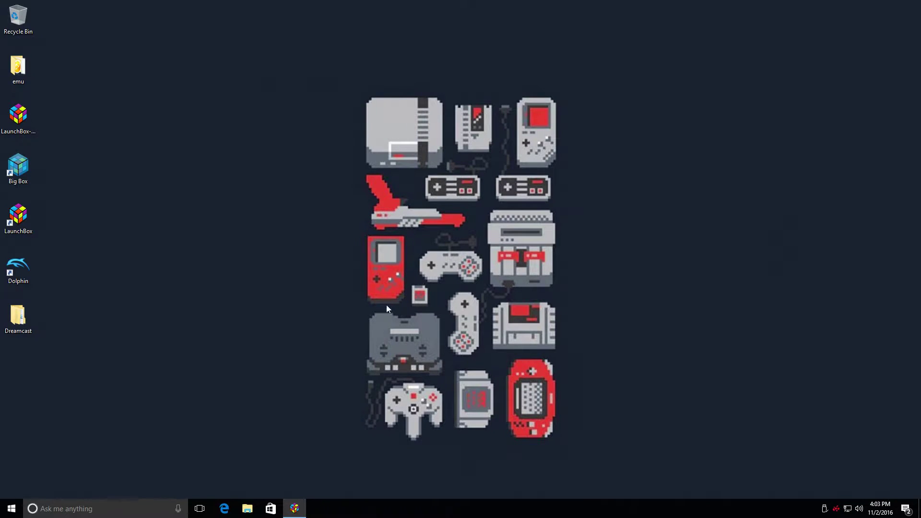
# Switch to LaunchBox and start importing ROM files, continuing past the wizard's welcome page
pyautogui.click(302, 508)
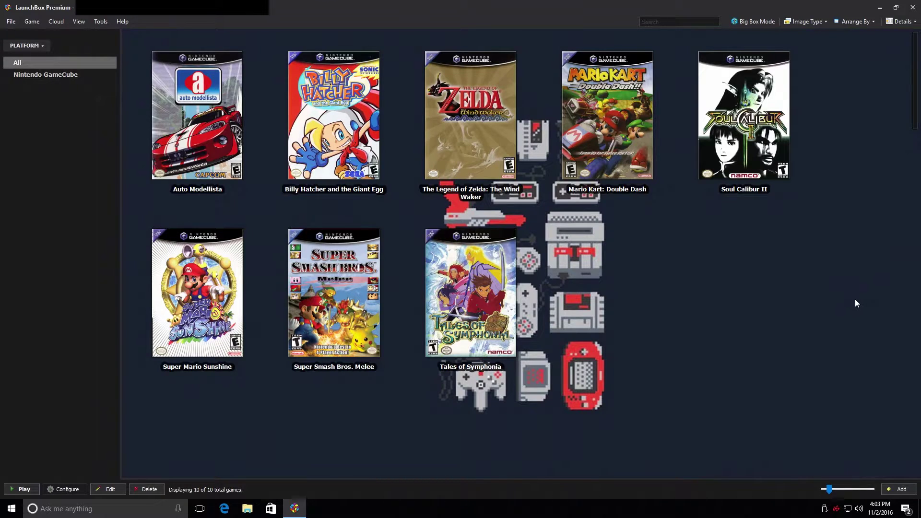
pyautogui.click(101, 22)
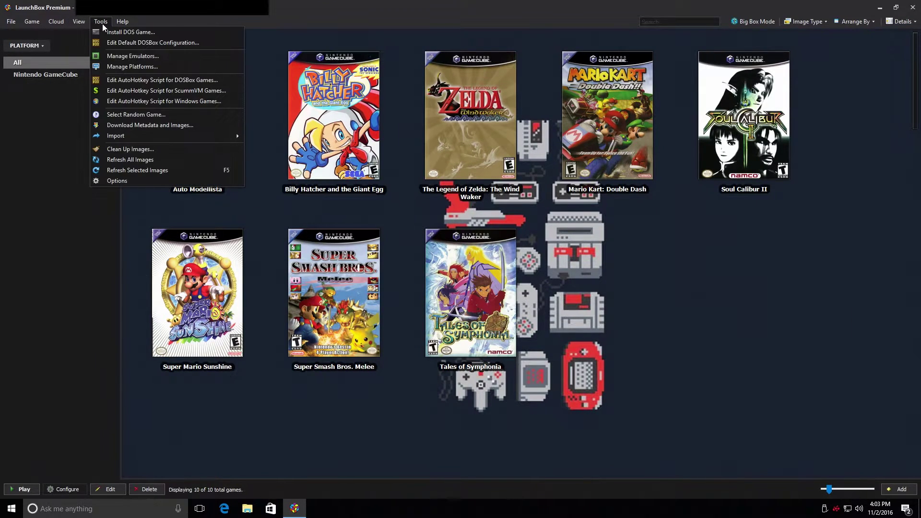
pyautogui.moveTo(160, 137)
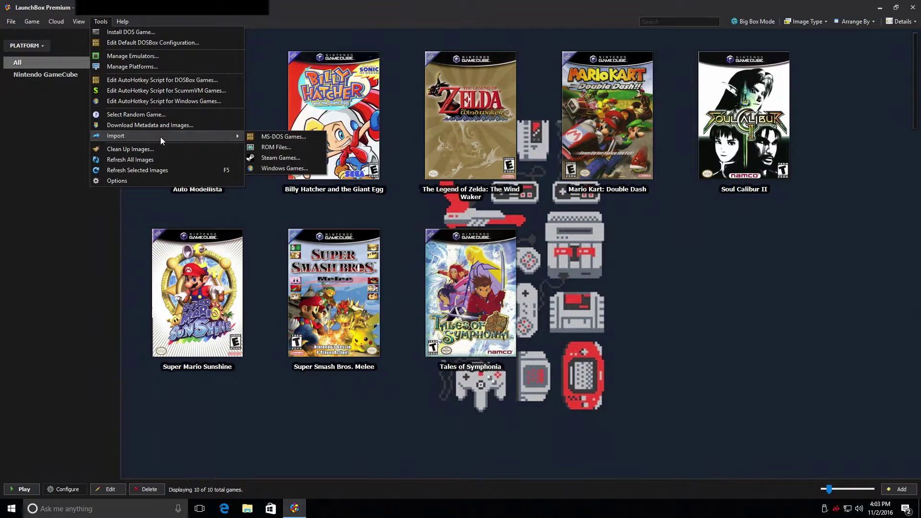
pyautogui.click(281, 147)
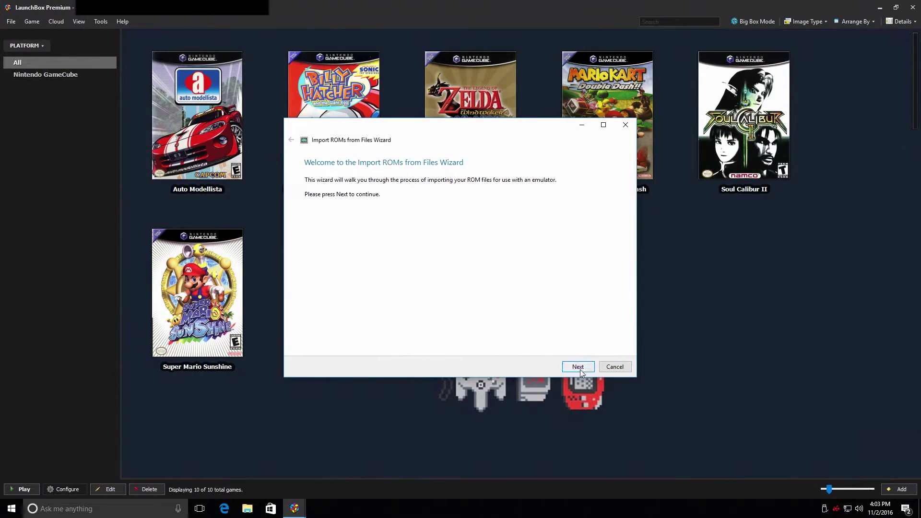
pyautogui.click(579, 367)
# Add the Documents\ROMS\dreamcast folder to the files to import and continue to the platform choice
pyautogui.click(324, 341)
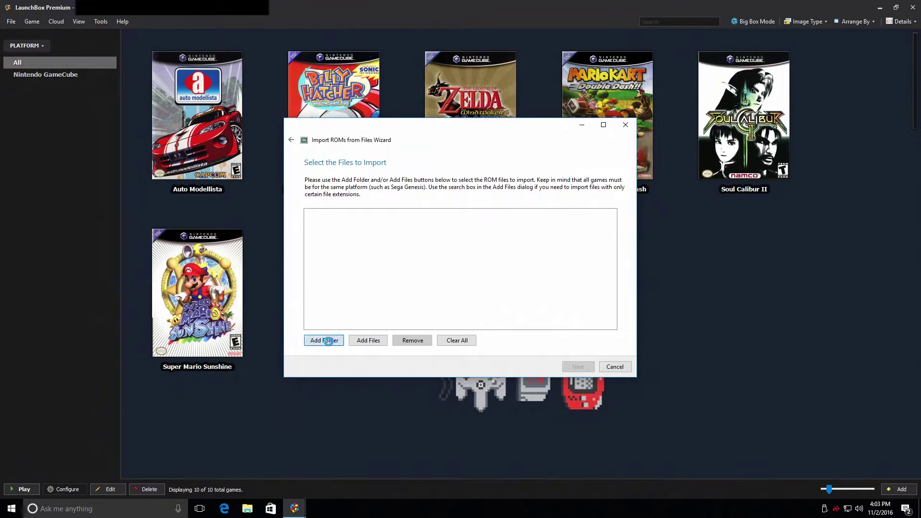
pyautogui.click(404, 266)
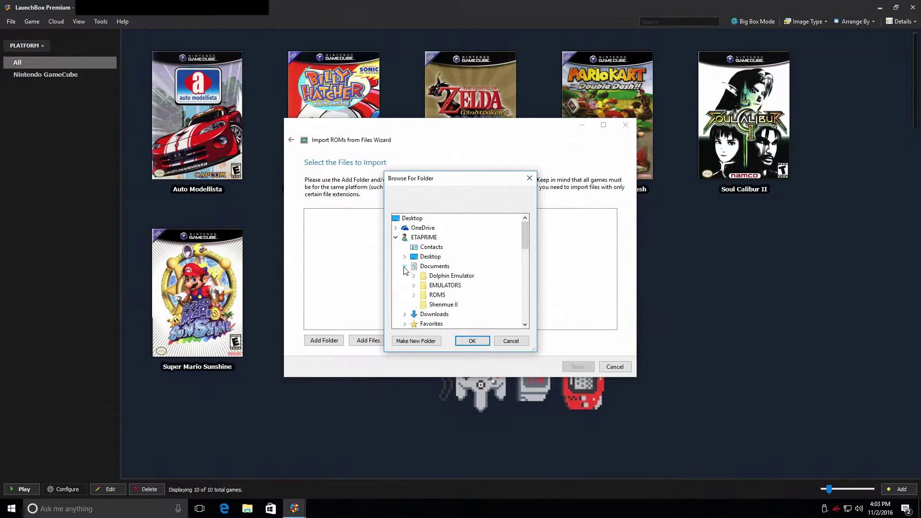
pyautogui.click(415, 295)
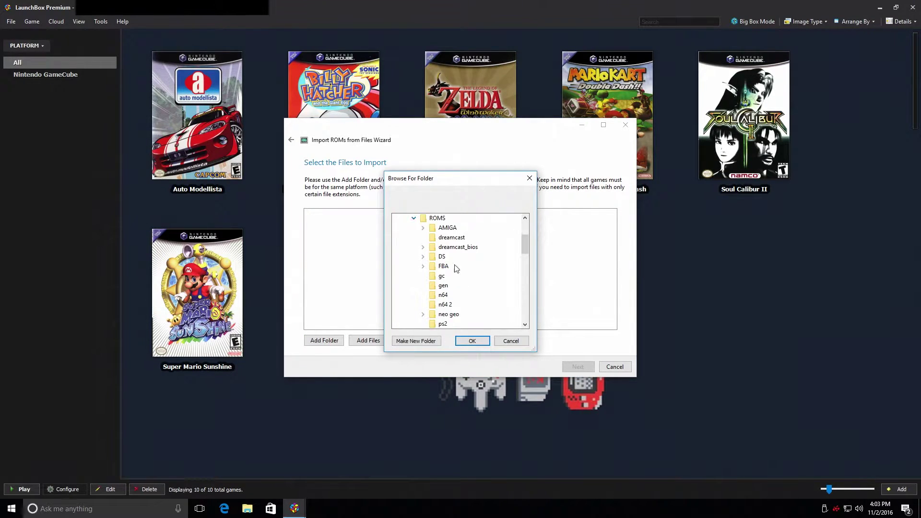
pyautogui.click(433, 240)
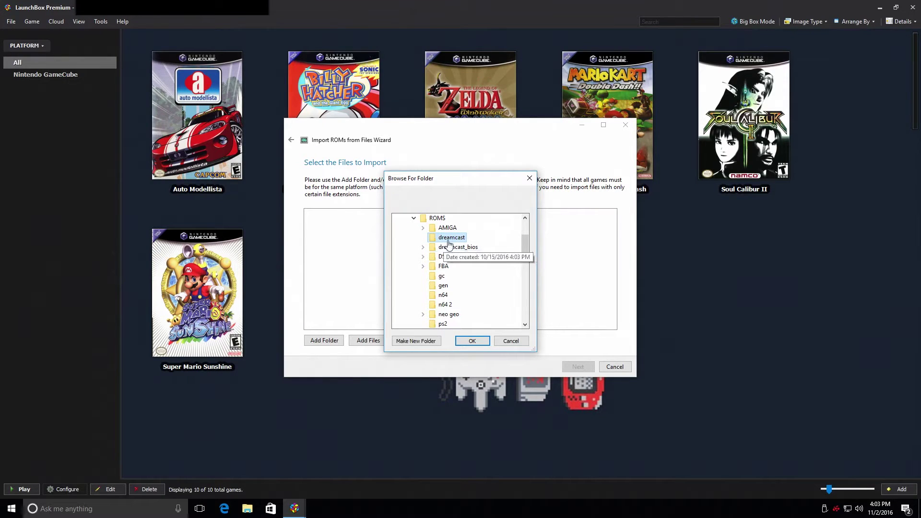
pyautogui.click(469, 342)
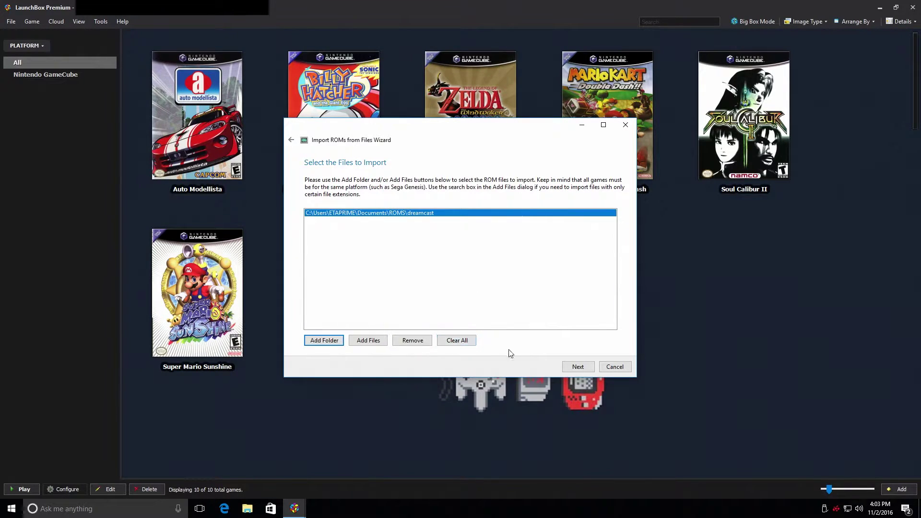
pyautogui.click(578, 367)
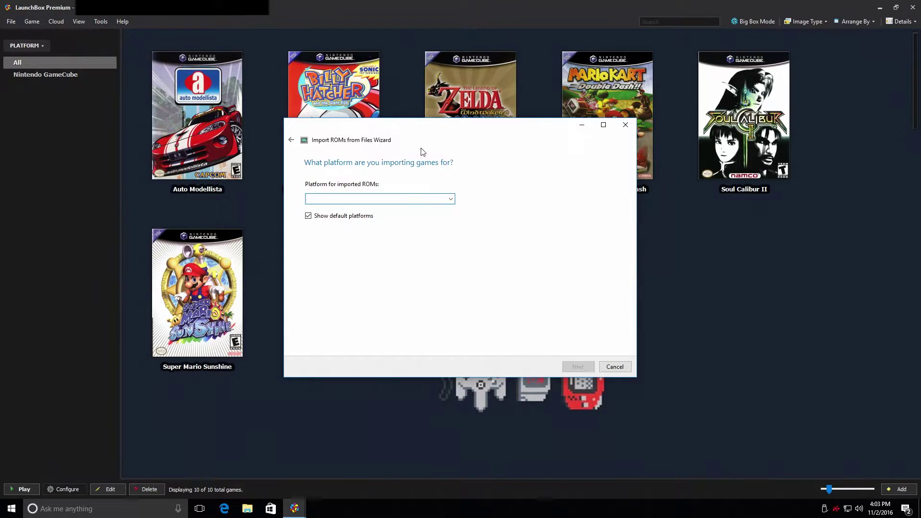
# Choose Sega Dreamcast as the platform for the imported ROMs and continue to the emulator choice
pyautogui.click(451, 198)
pyautogui.scroll(-15, 355, 360)
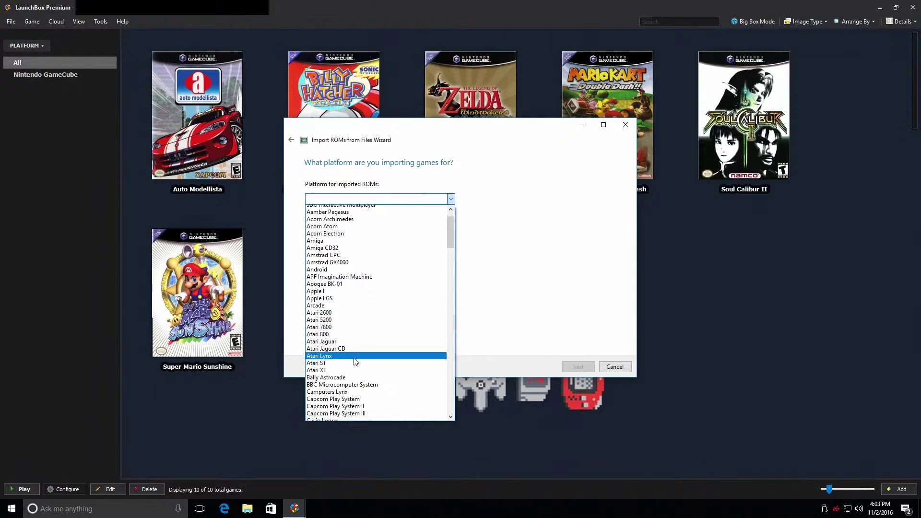
pyautogui.scroll(-15, 371, 345)
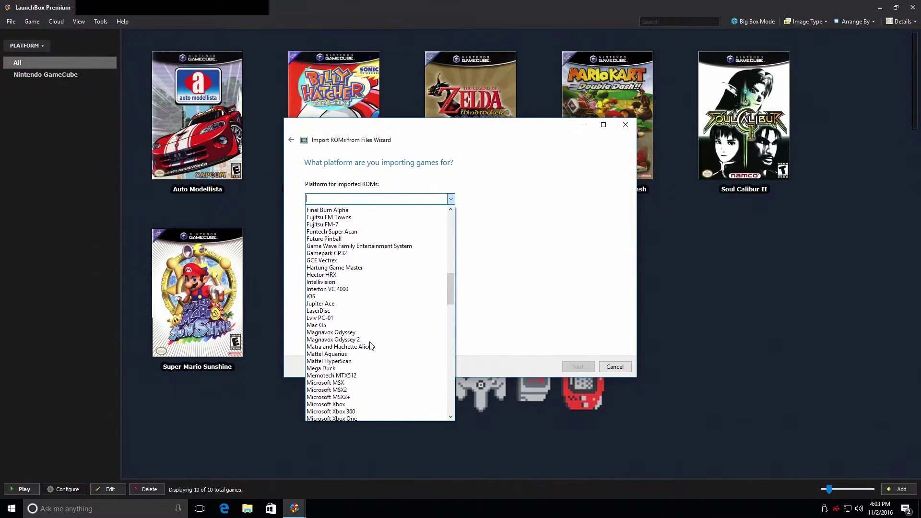
pyautogui.click(457, 314)
pyautogui.click(450, 199)
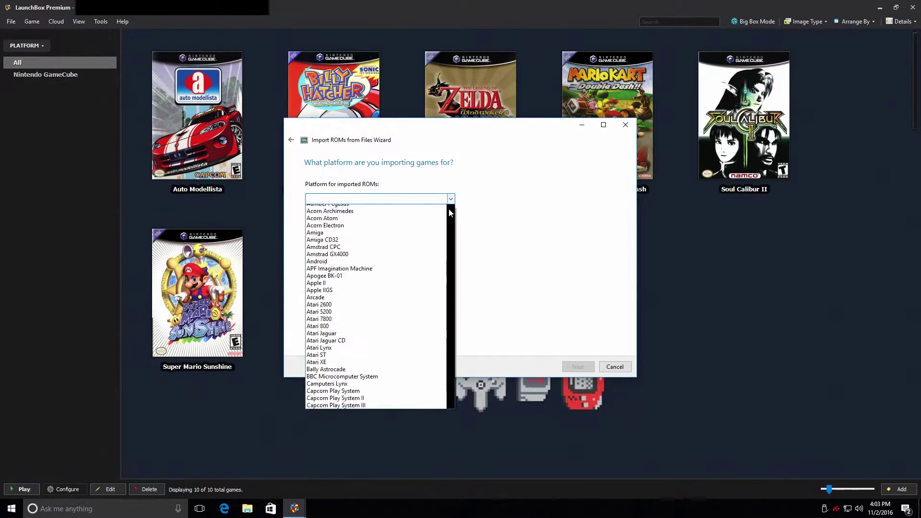
pyautogui.moveTo(451, 228); pyautogui.dragTo(434, 361)
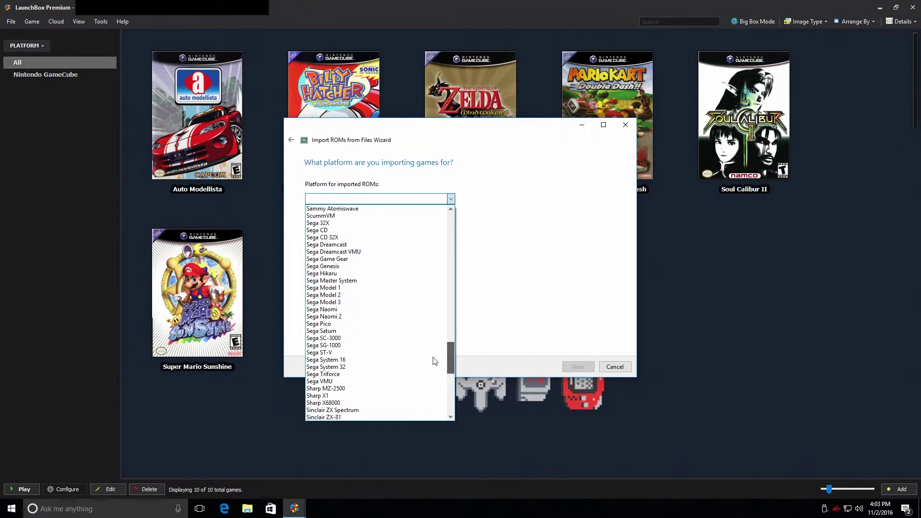
pyautogui.click(339, 245)
pyautogui.click(579, 367)
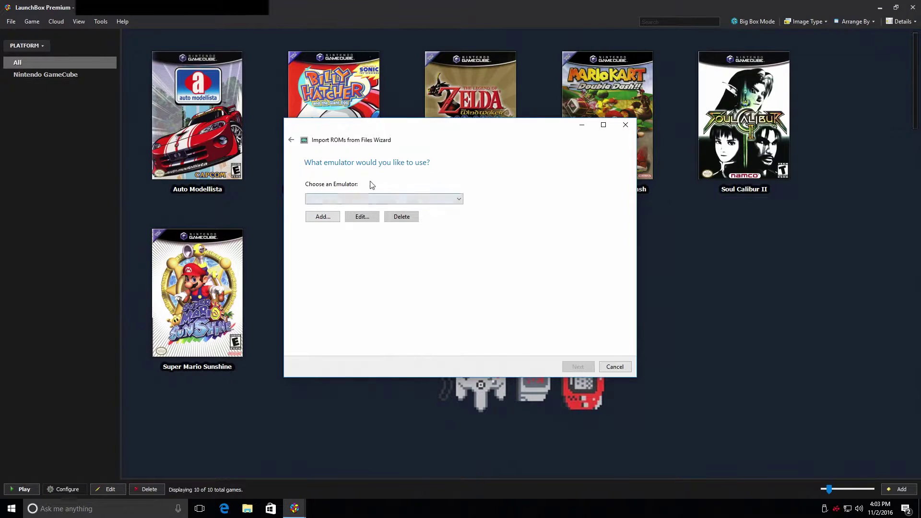
# Start adding a new emulator and choose nullDC as its name
pyautogui.click(321, 218)
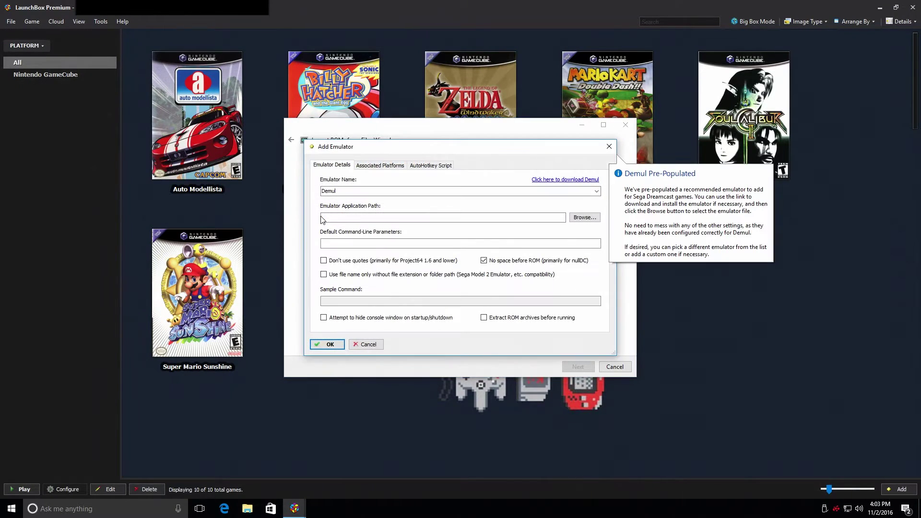
pyautogui.click(596, 191)
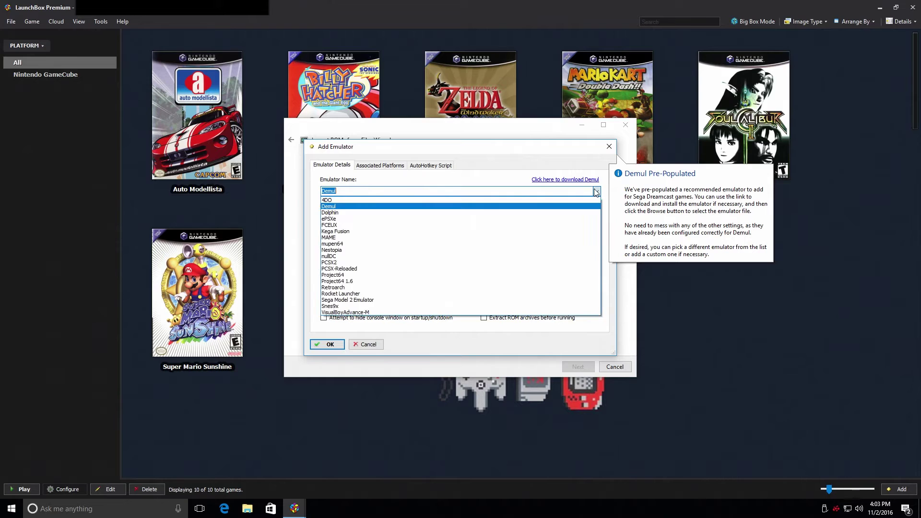
pyautogui.click(347, 257)
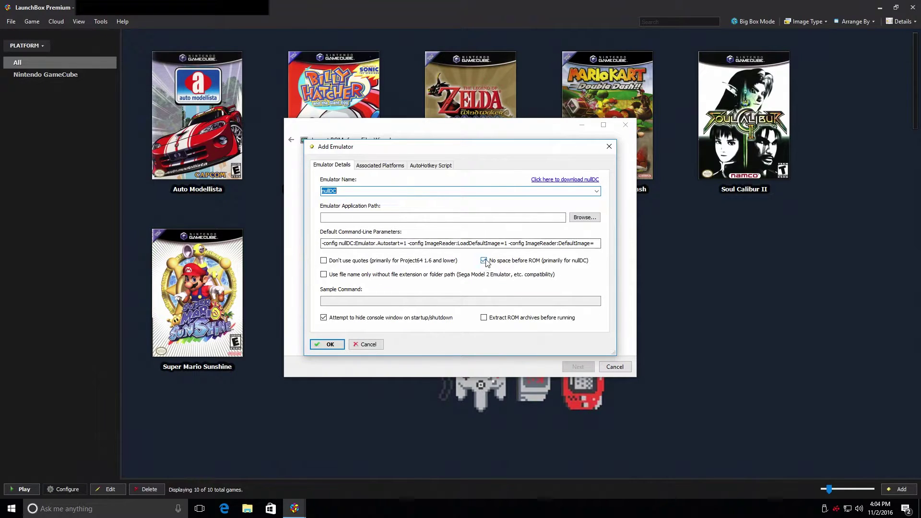
# Set the emulator's application path to nullDC_Win32_Release-NoTrace in Documents\EMULATORS\Dreamcast, save it and continue the import wizard
pyautogui.click(441, 215)
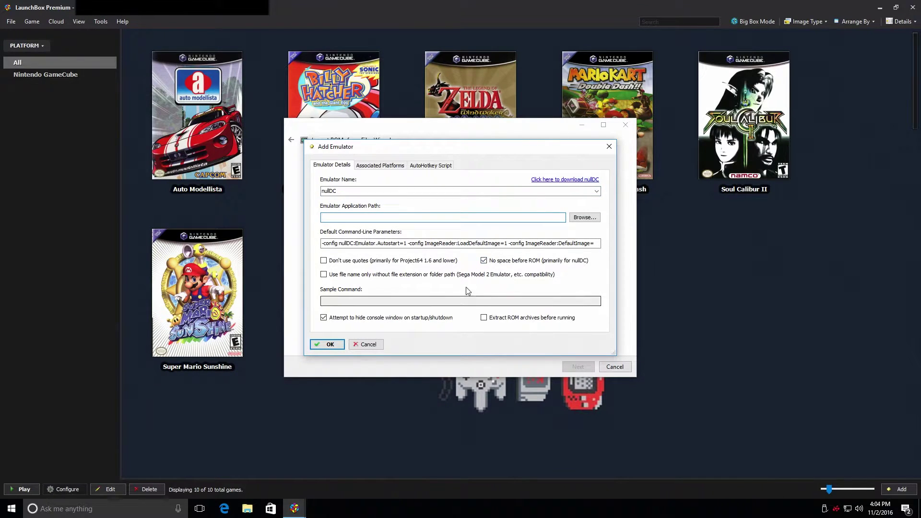
pyautogui.click(592, 218)
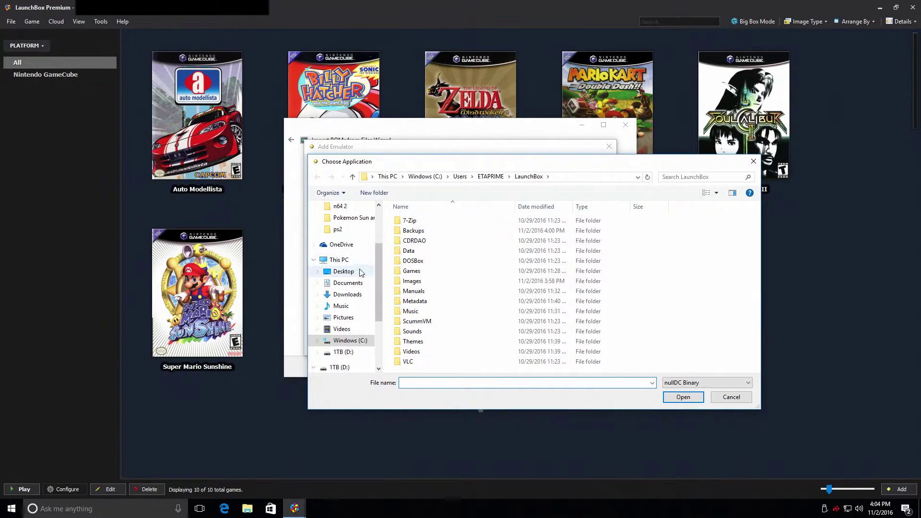
pyautogui.click(354, 283)
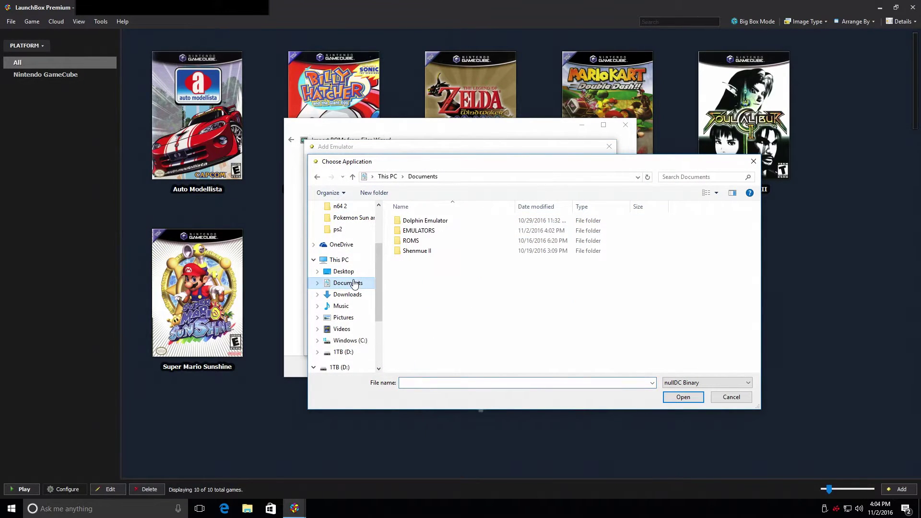
pyautogui.doubleClick(419, 233)
pyautogui.doubleClick(416, 231)
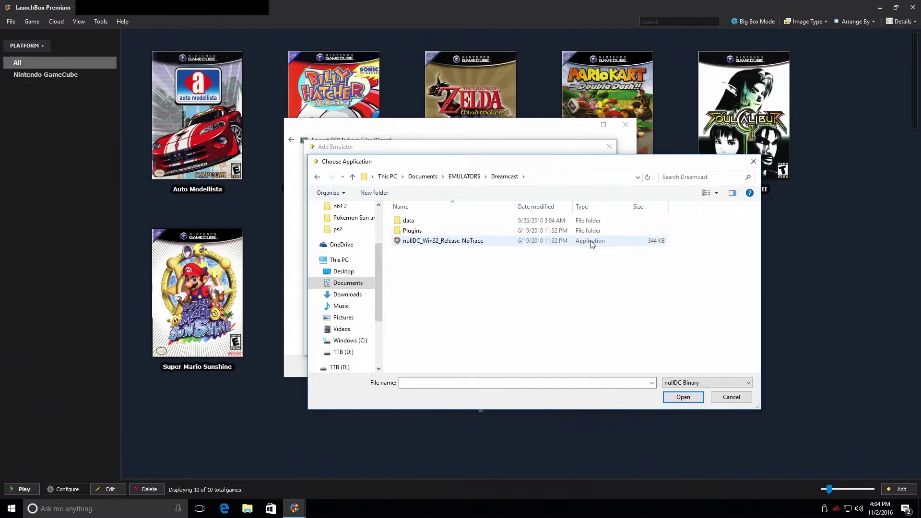
pyautogui.doubleClick(434, 246)
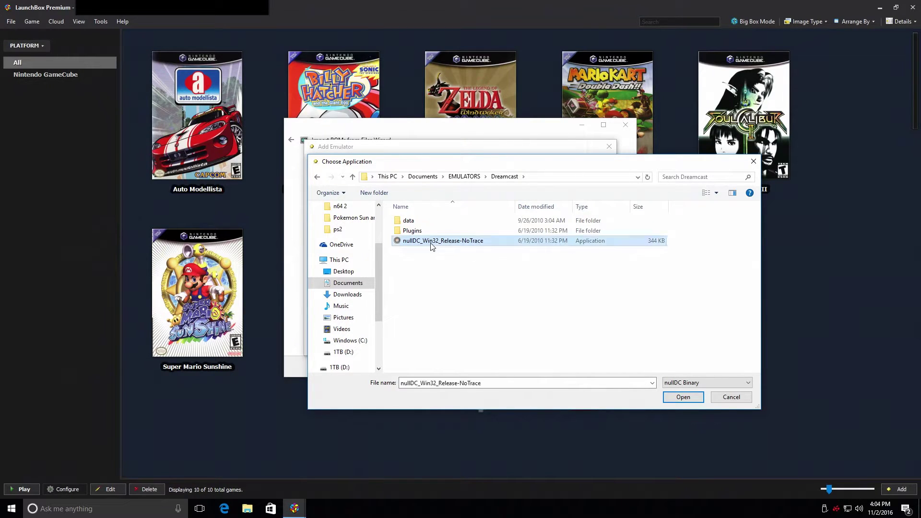
pyautogui.click(332, 344)
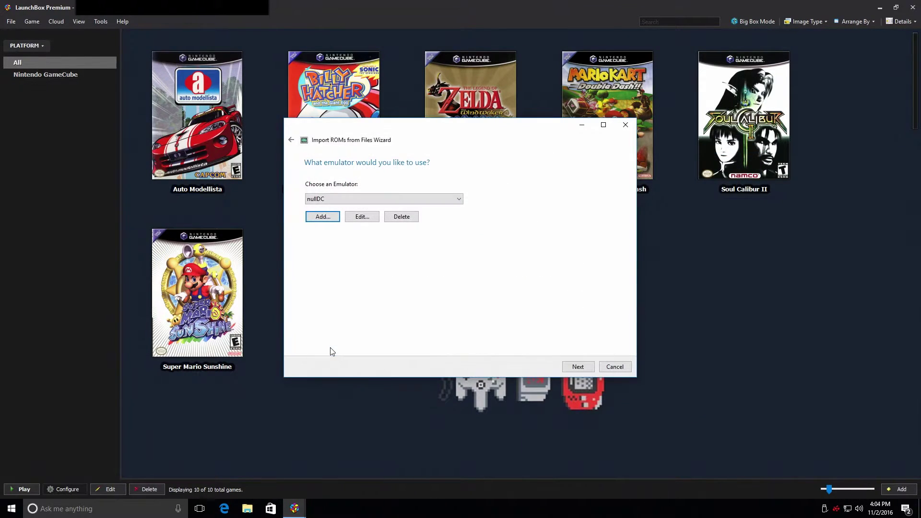
pyautogui.click(578, 367)
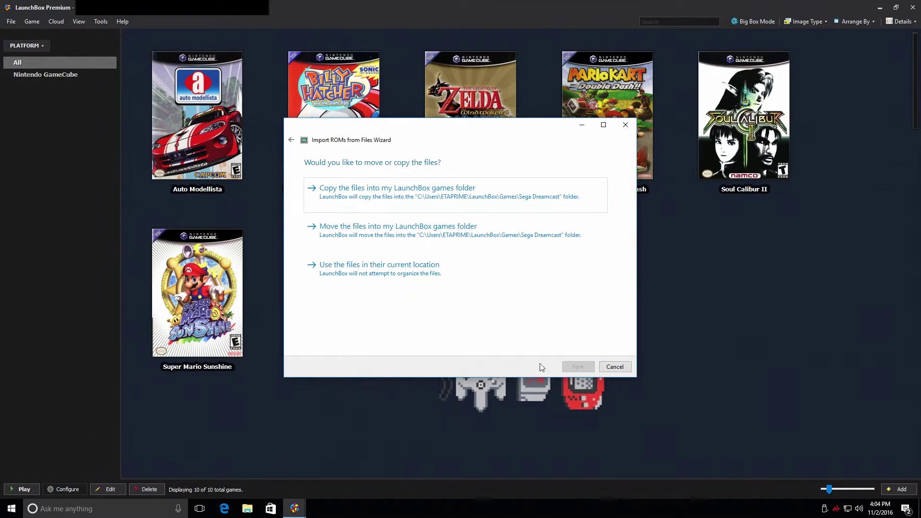
# Keep the ROM files in their current location, include metadata from Wikipedia in addition to the LaunchBox Games Database and continue
pyautogui.click(359, 274)
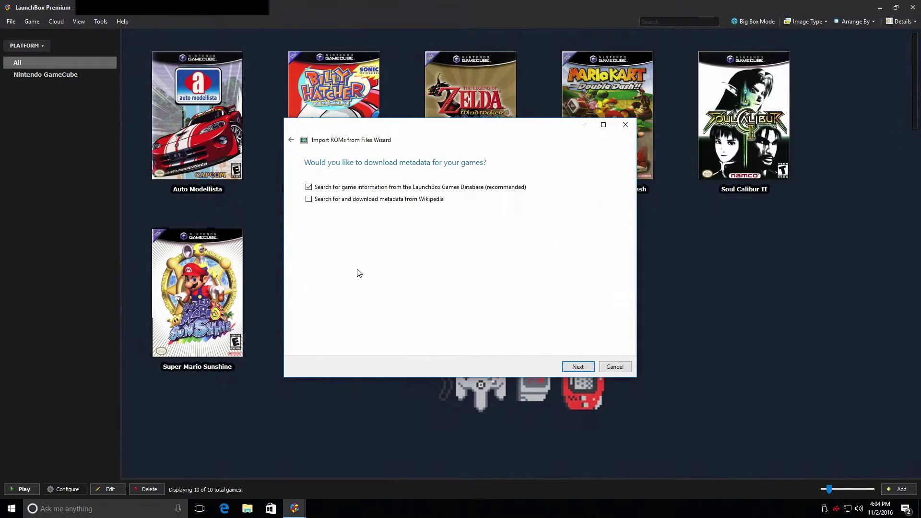
pyautogui.click(309, 200)
pyautogui.click(578, 367)
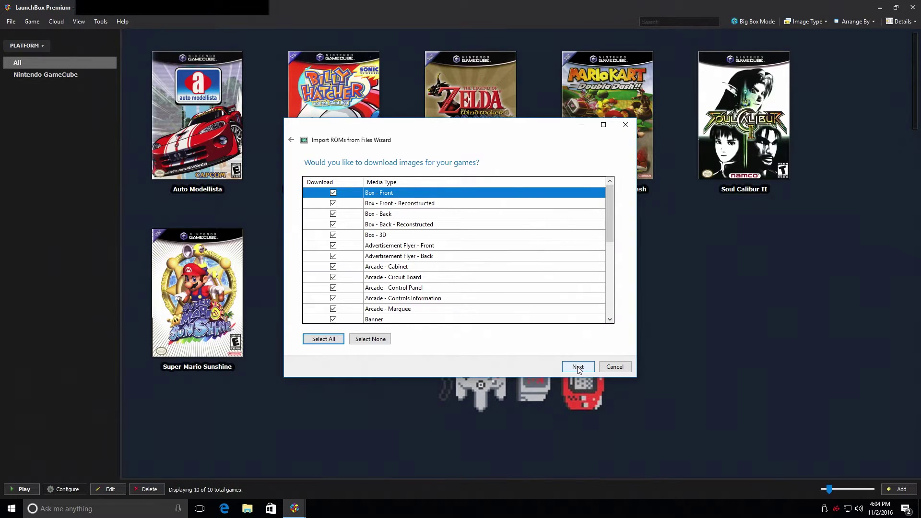
# Accept the default image and custom options without configuring EmuMovies, and finish importing the listed Dreamcast games
pyautogui.click(578, 367)
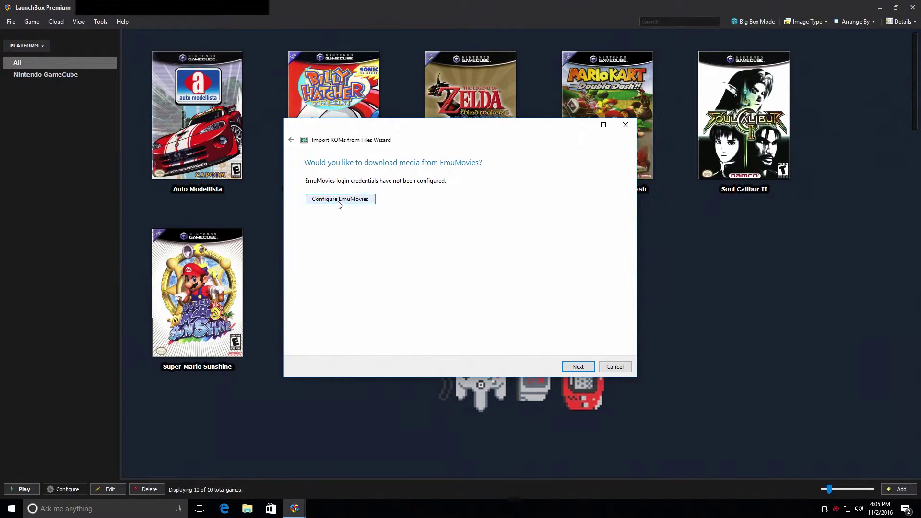
pyautogui.click(579, 368)
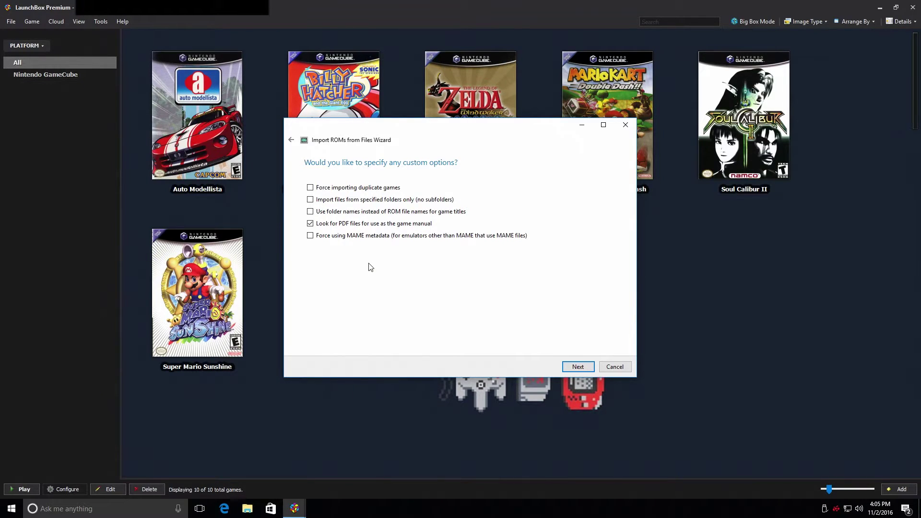
pyautogui.click(578, 367)
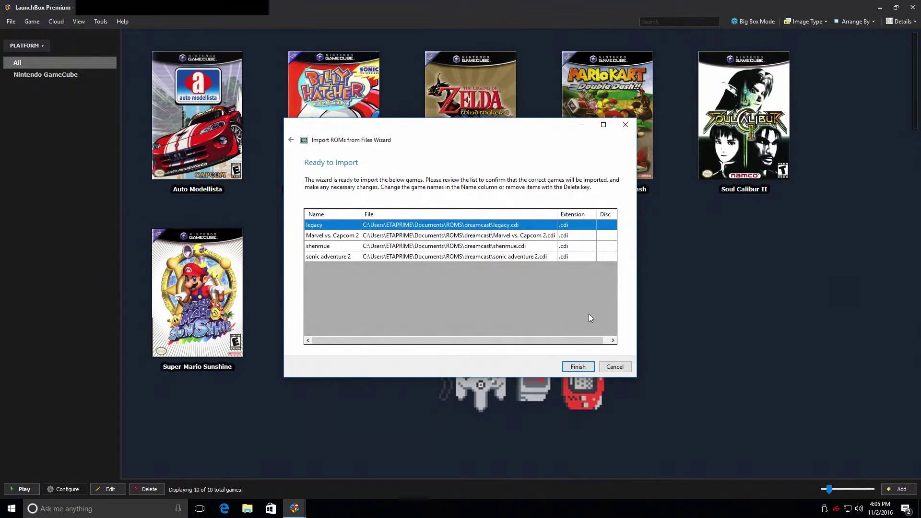
pyautogui.click(577, 369)
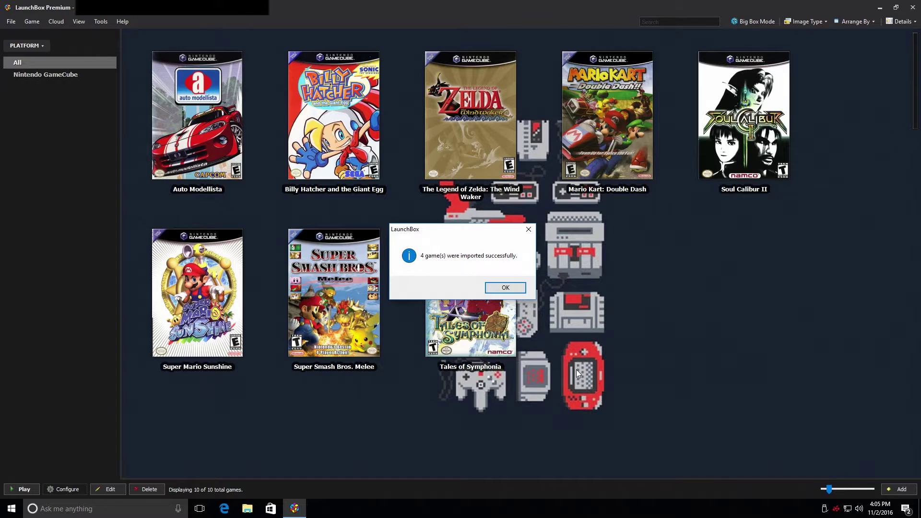
pyautogui.click(498, 290)
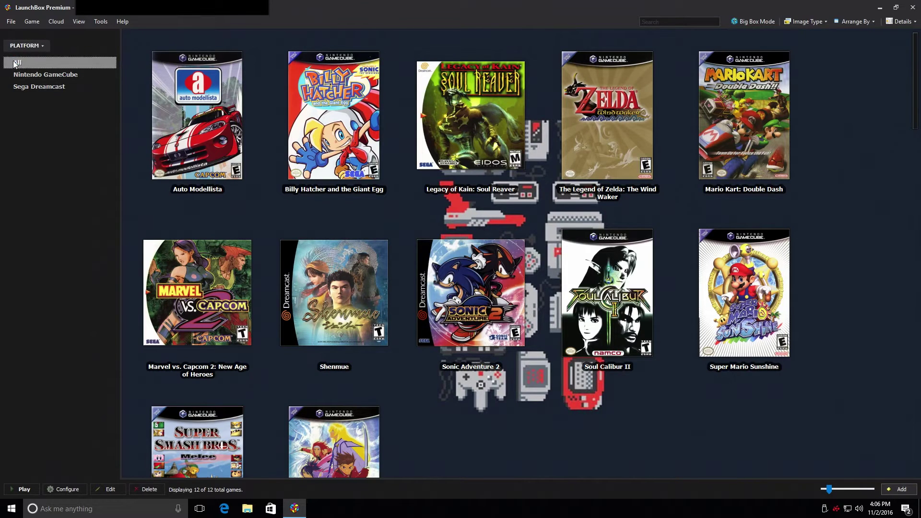
# Show only the Sega Dreamcast games and open the context options for Legacy of Kain: Soul Reaver
pyautogui.click(27, 87)
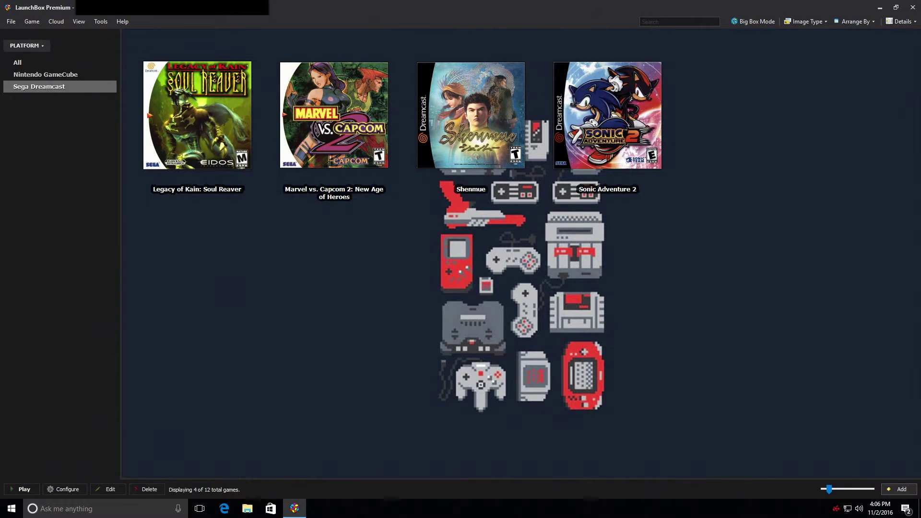
pyautogui.rightClick(232, 115)
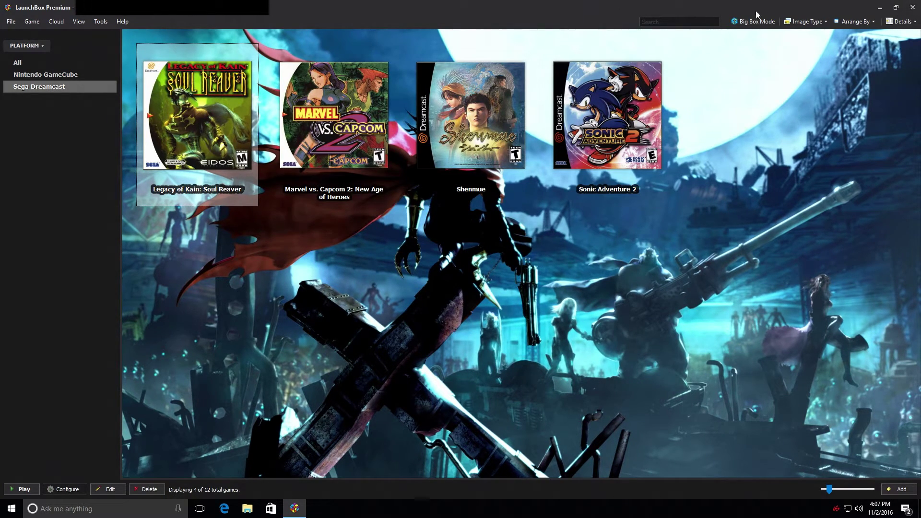
# Switch to Big Box Mode and move to the Sega Dreamcast platform
pyautogui.click(745, 23)
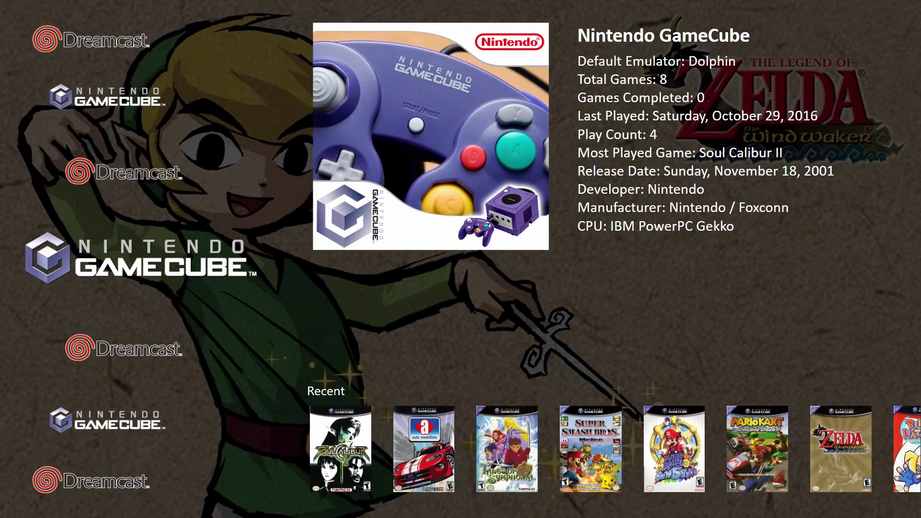
pyautogui.press('Down')
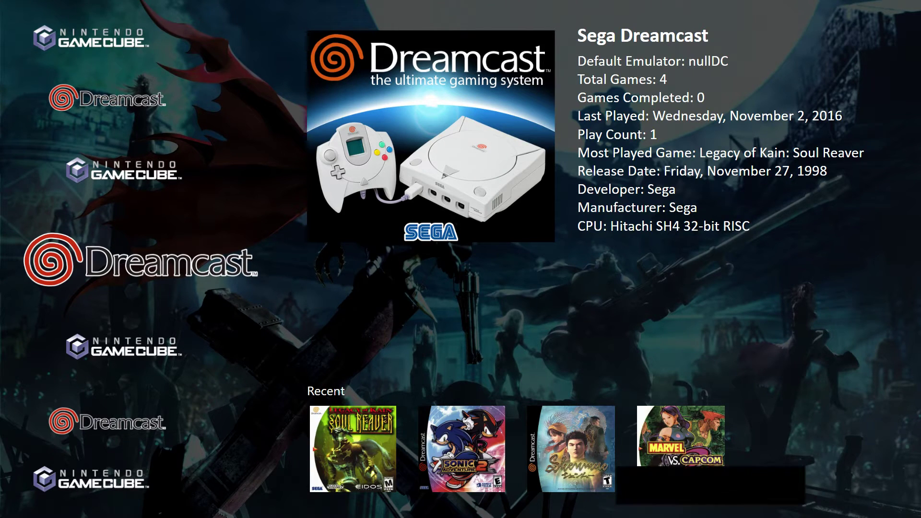
# Review the Big Box controller options, including button mappings, controller enabling and the selected device, and return to the platform list
pyautogui.press('Escape')
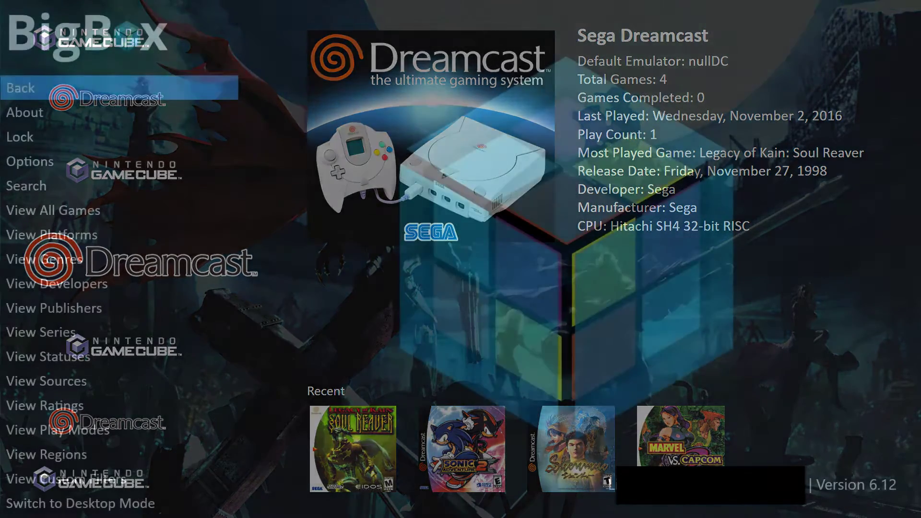
pyautogui.press('Down')
pyautogui.press('Down')
pyautogui.press('Down')
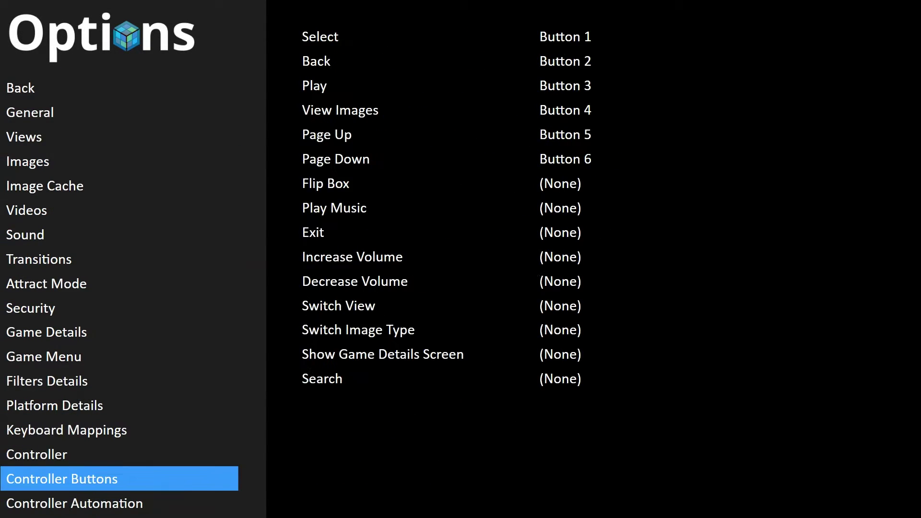
pyautogui.press('Right')
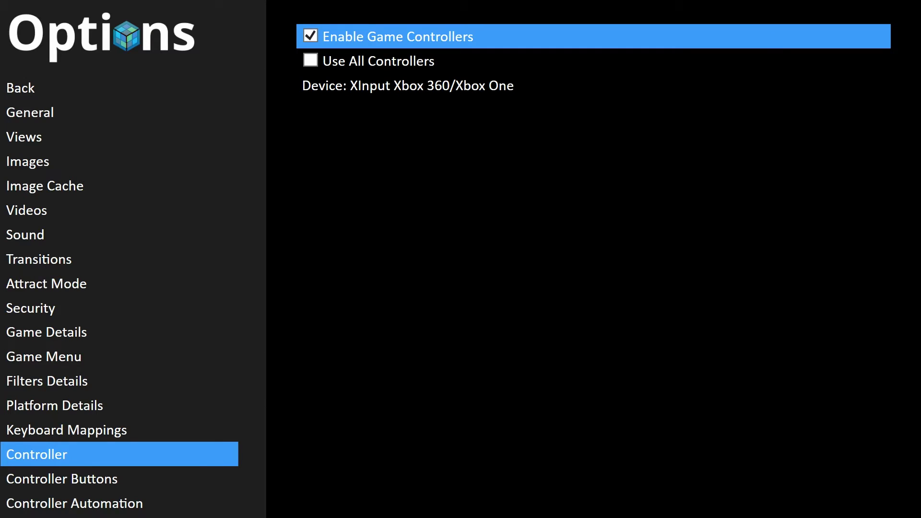
pyautogui.press('Return')
pyautogui.press('Return')
pyautogui.press('Down')
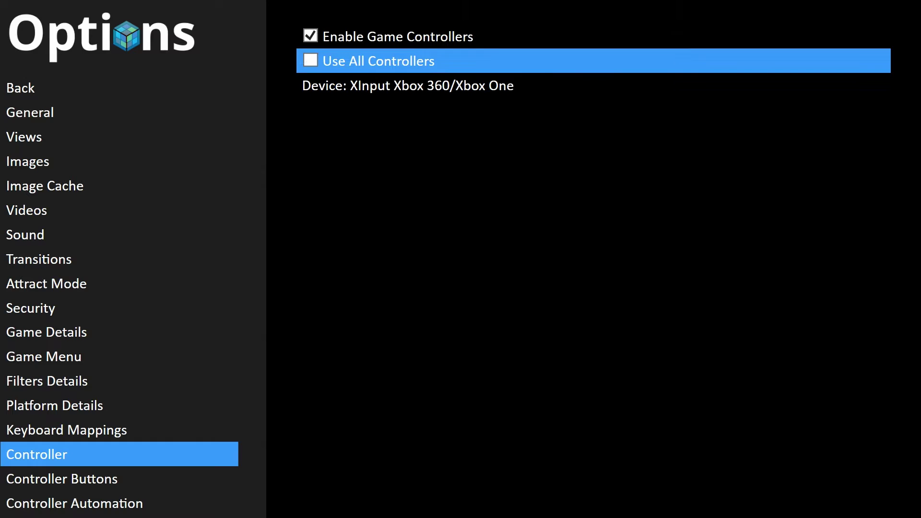
pyautogui.press('Down')
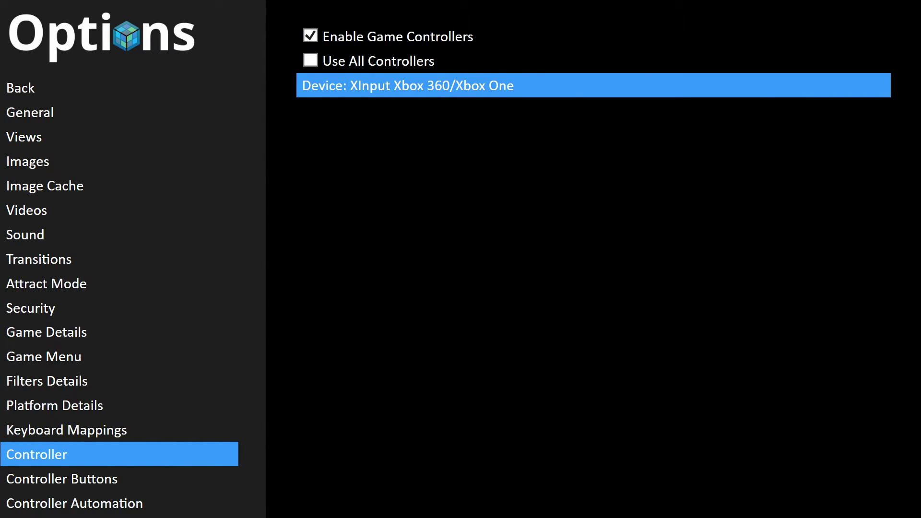
pyautogui.press('Escape')
pyautogui.press('Escape')
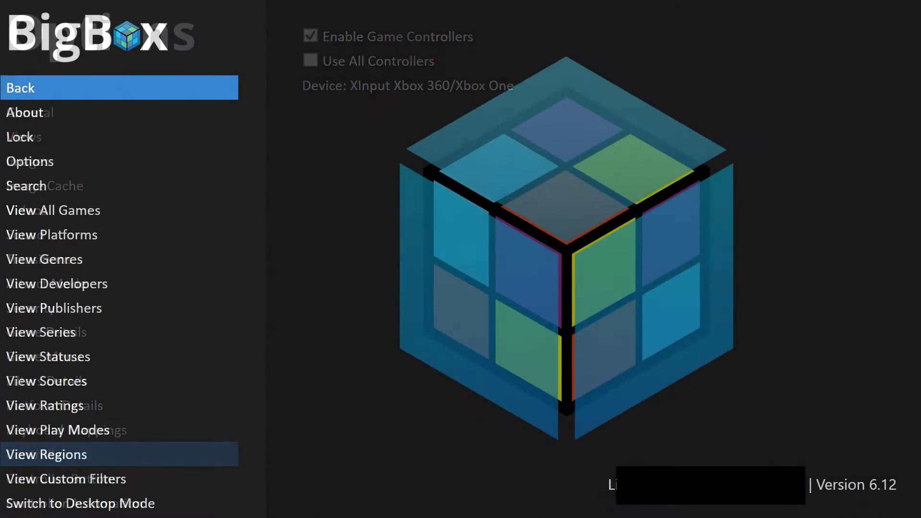
pyautogui.press('Escape')
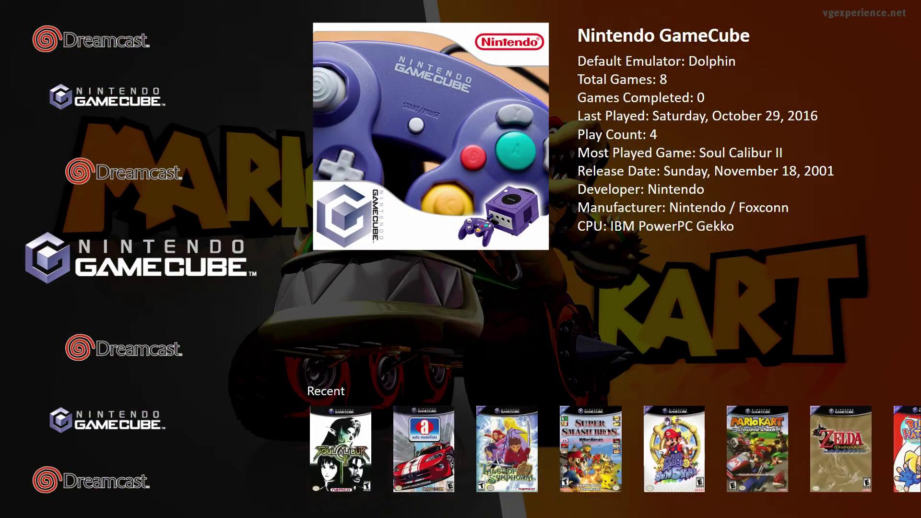
# Open the Sega Dreamcast platform and look through the artwork and details of its imported games
pyautogui.press('Down')
pyautogui.press('Return')
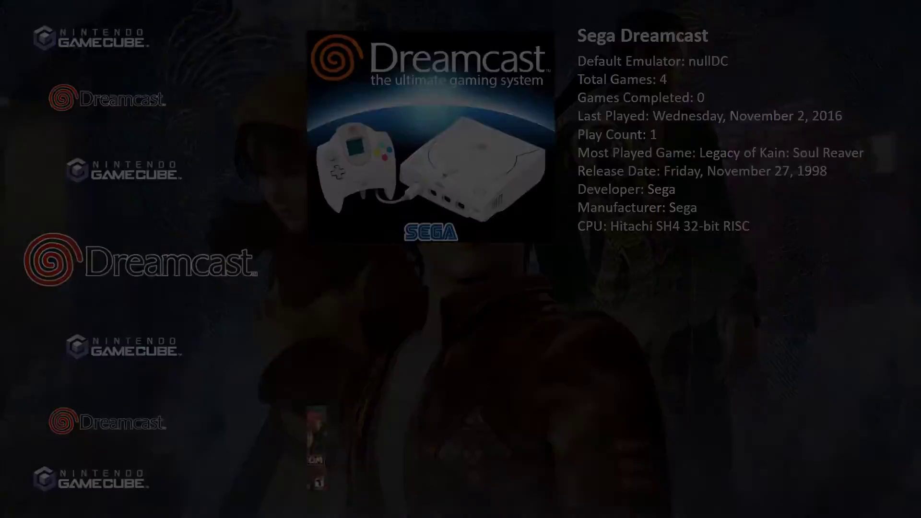
pyautogui.press('Down')
pyautogui.press('Down')
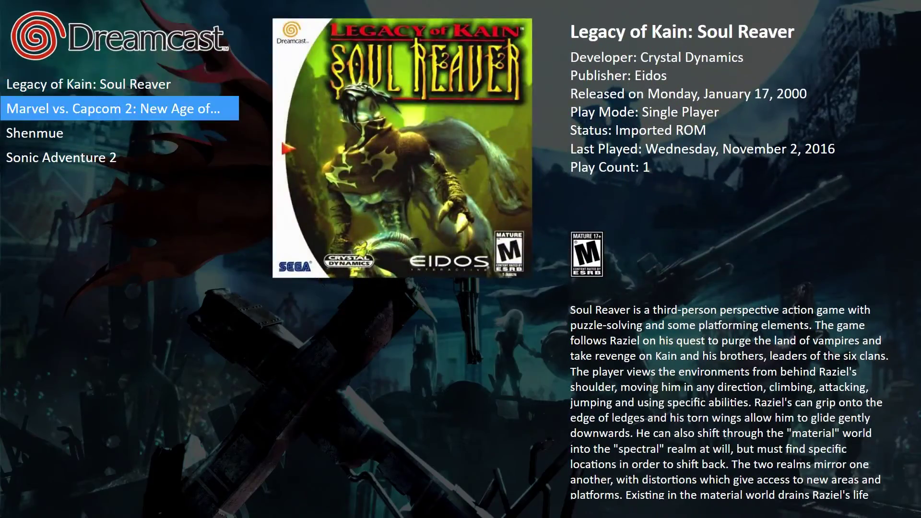
pyautogui.press('Down')
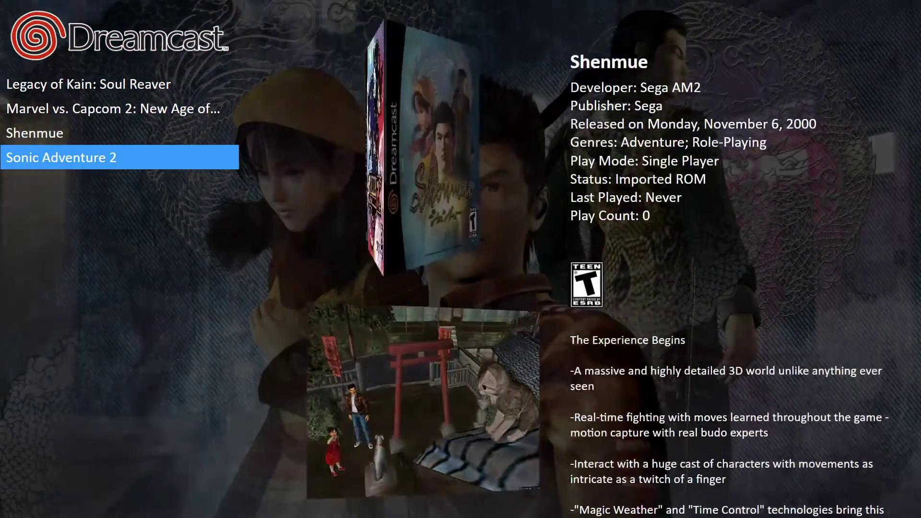
pyautogui.press('Up')
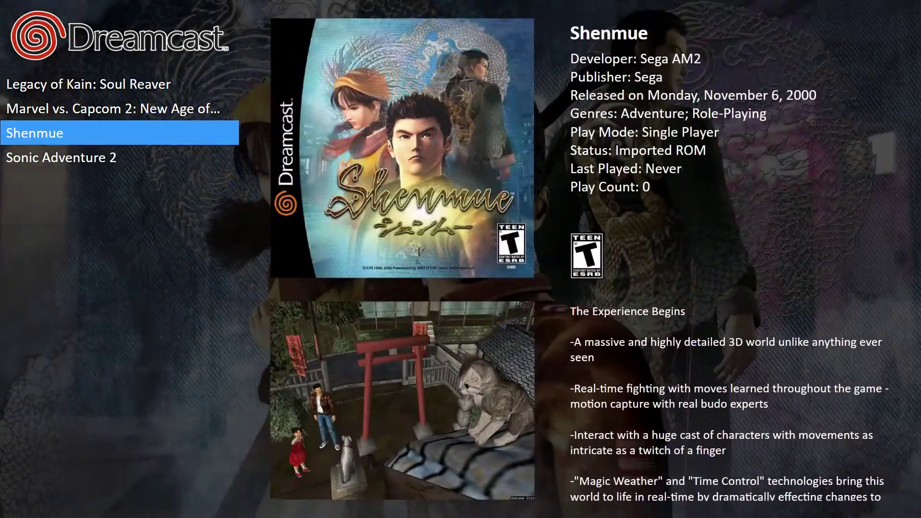
pyautogui.press('Up')
pyautogui.press('Down')
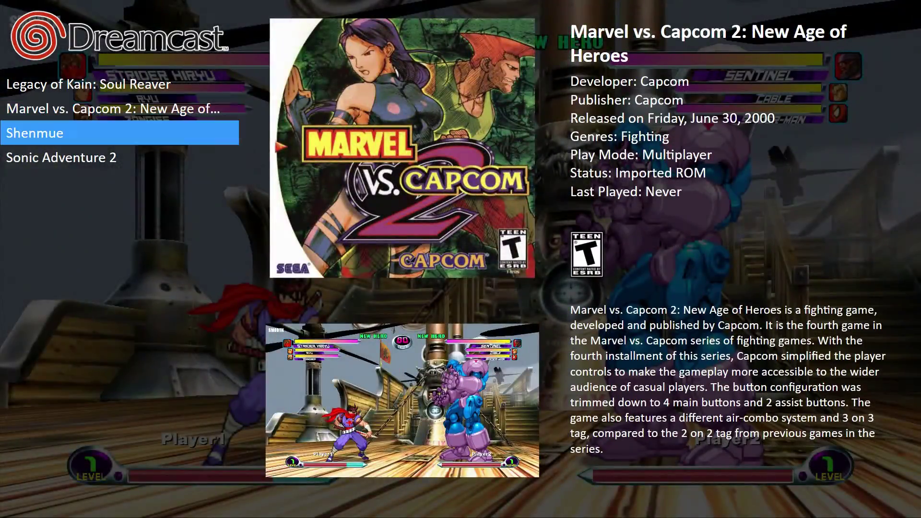
pyautogui.press('Up')
pyautogui.press('Up')
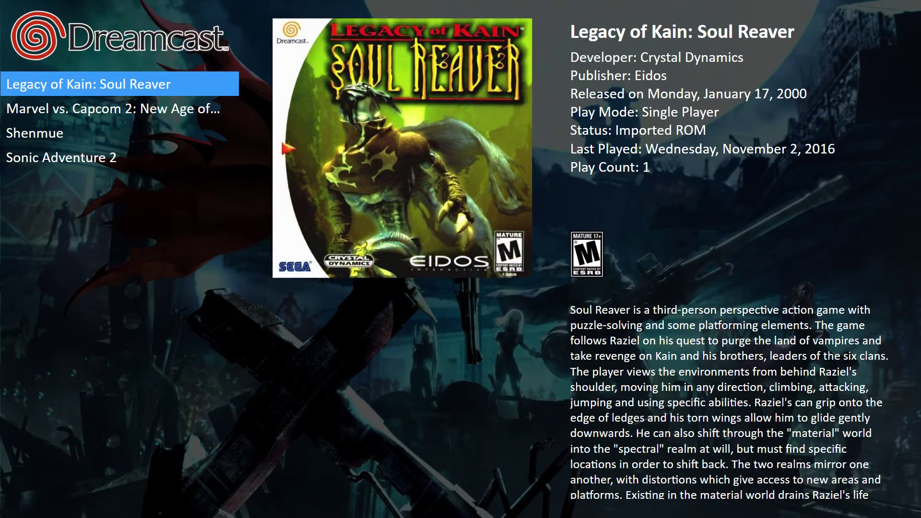
# Launch Legacy of Kain: Soul Reaver from the Sega Dreamcast game list
pyautogui.press('Return')
pyautogui.press('Return')
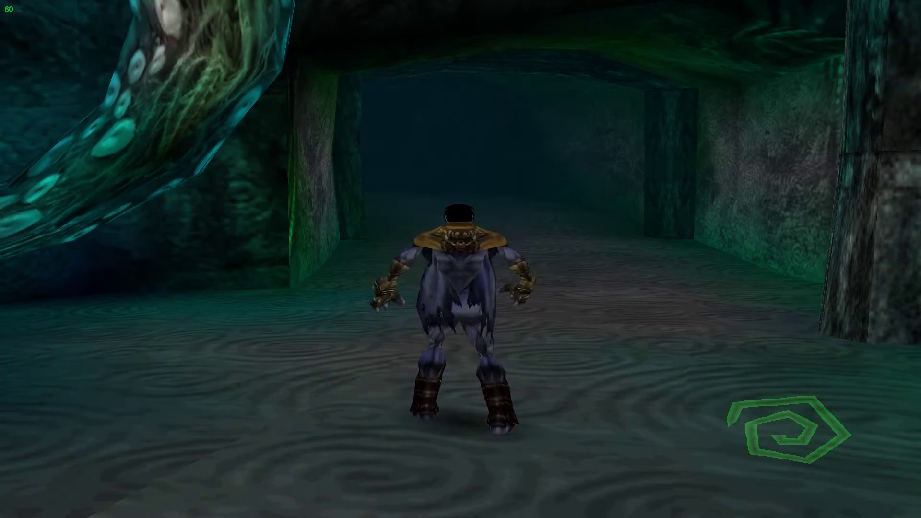
pyautogui.press('Down')
pyautogui.press('Left')
pyautogui.press('Up')
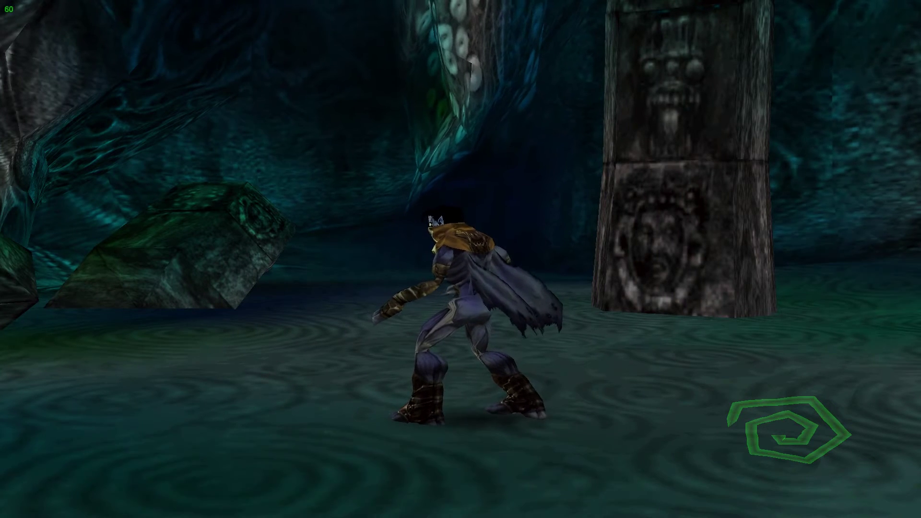
pyautogui.moveTo(134, 4)
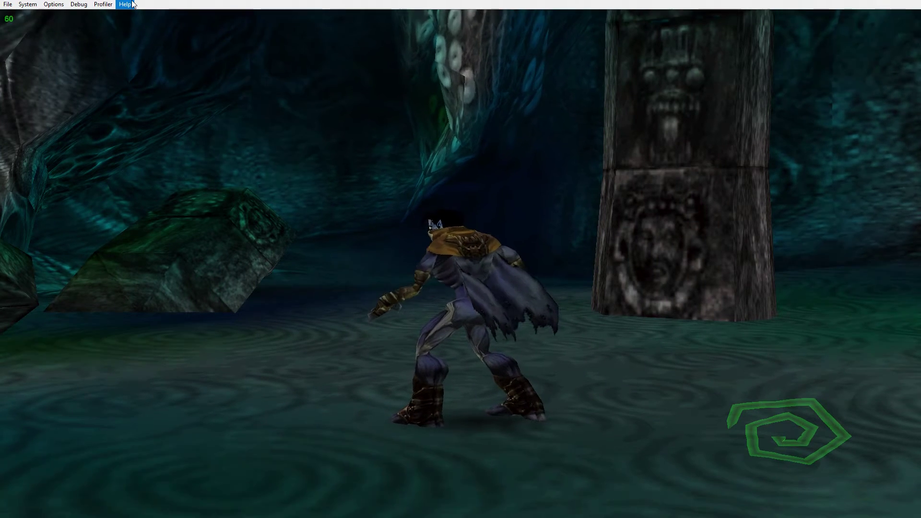
pyautogui.click(95, 4)
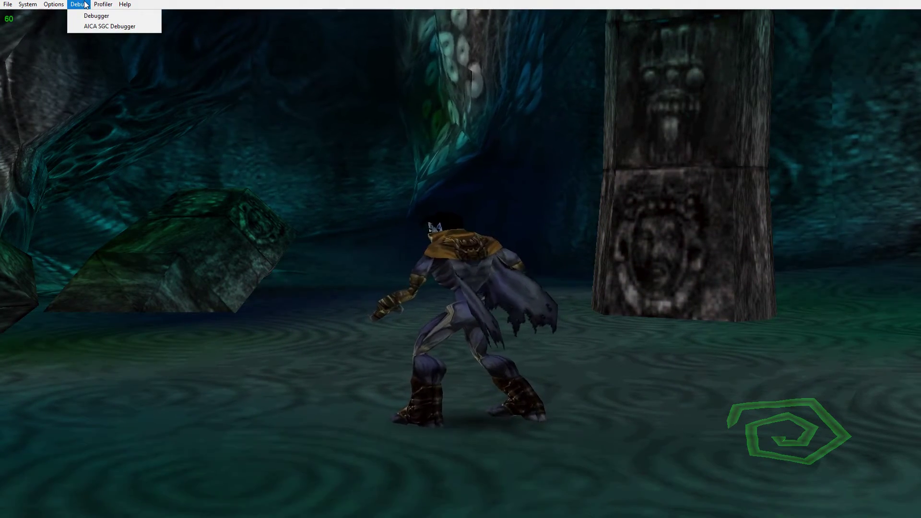
pyautogui.click(348, 67)
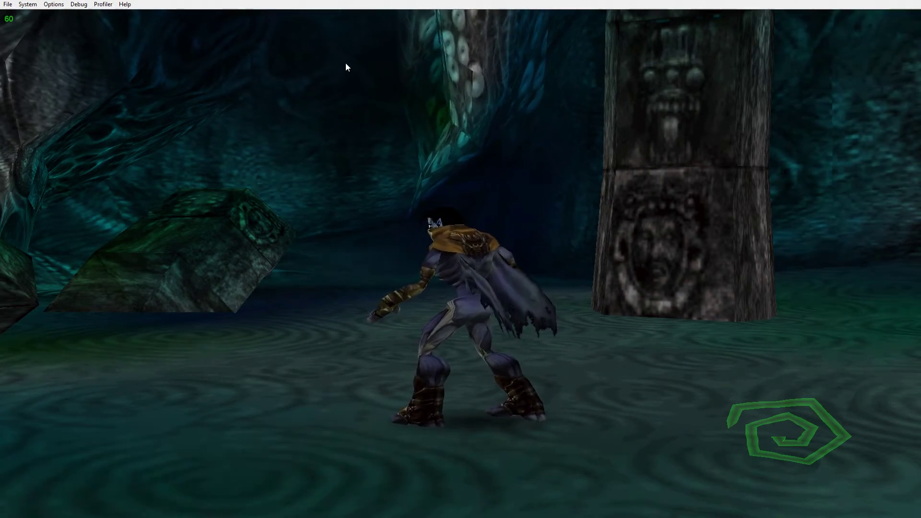
pyautogui.press('Right')
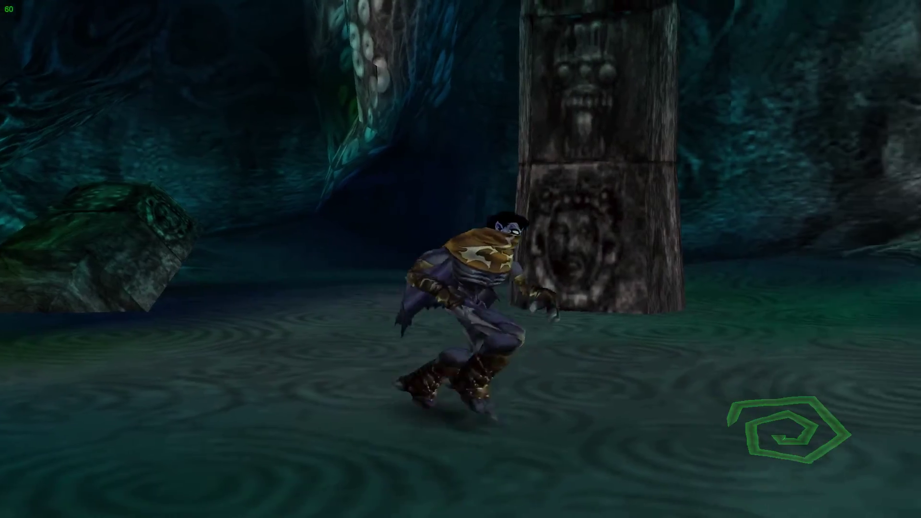
pyautogui.press('Up')
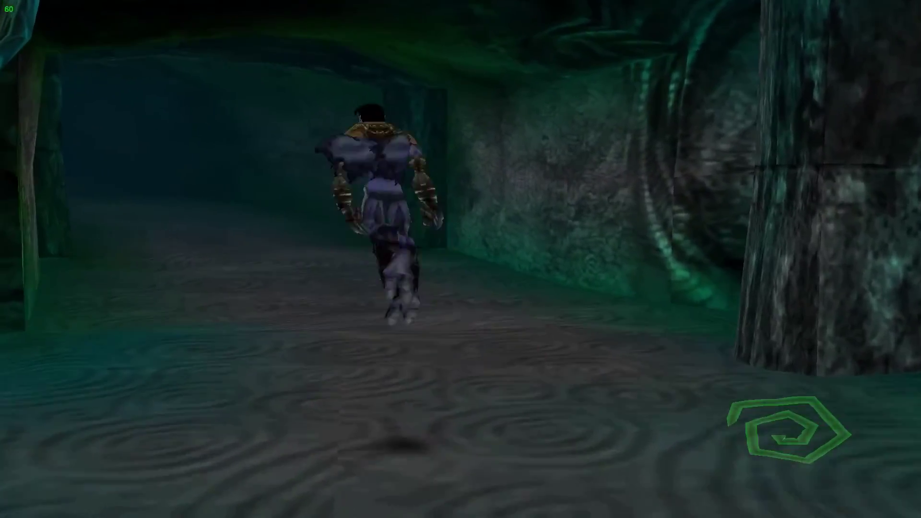
pyautogui.press('Up')
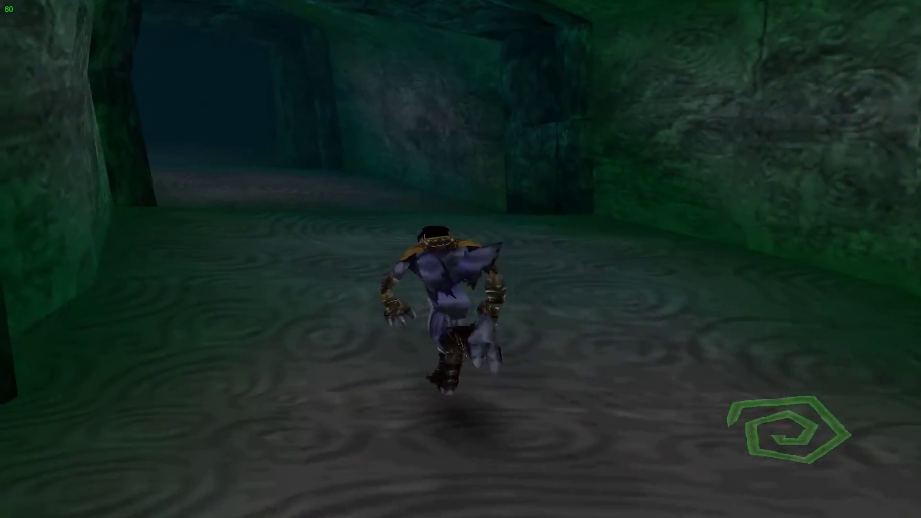
pyautogui.press('Up')
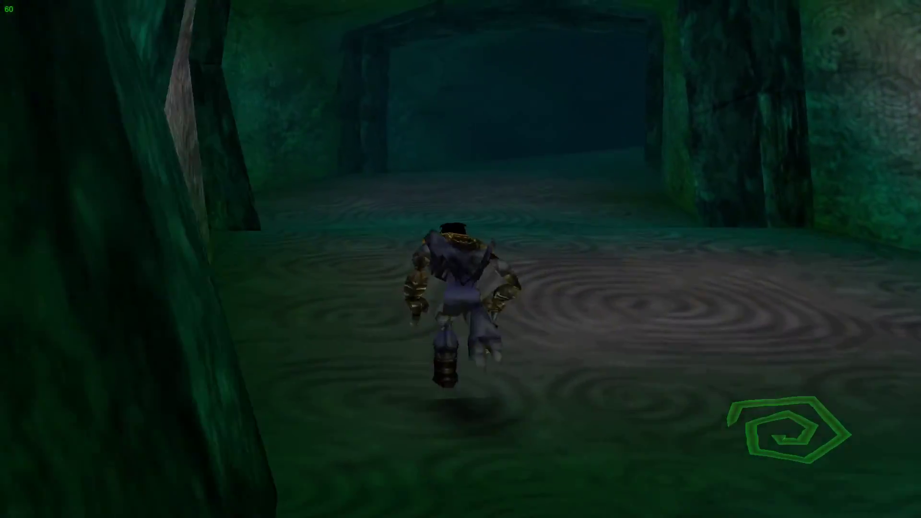
pyautogui.press('Up')
pyautogui.press('x')
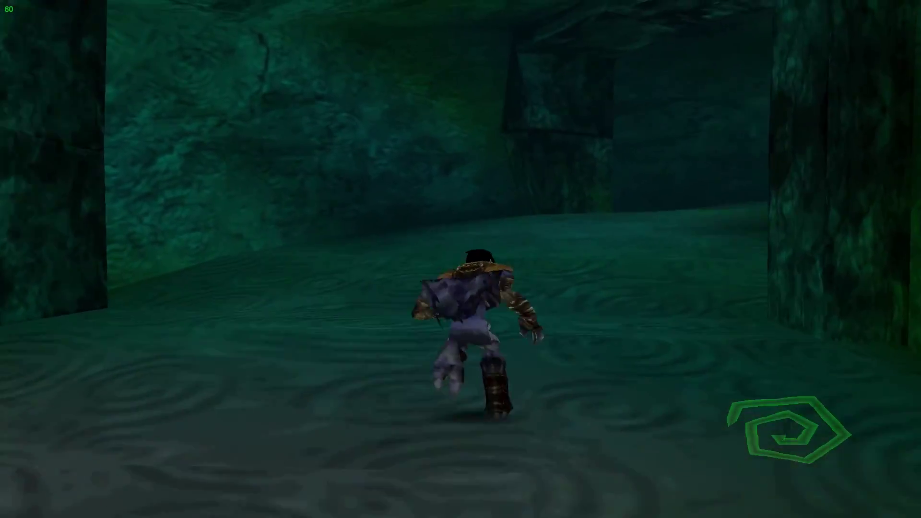
pyautogui.press('Up')
pyautogui.press('Right')
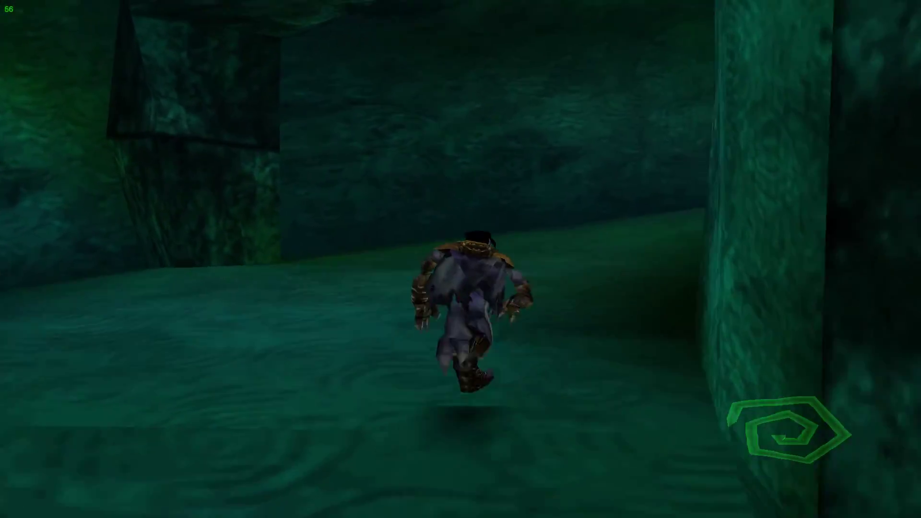
pyautogui.press('Left')
pyautogui.press('Up')
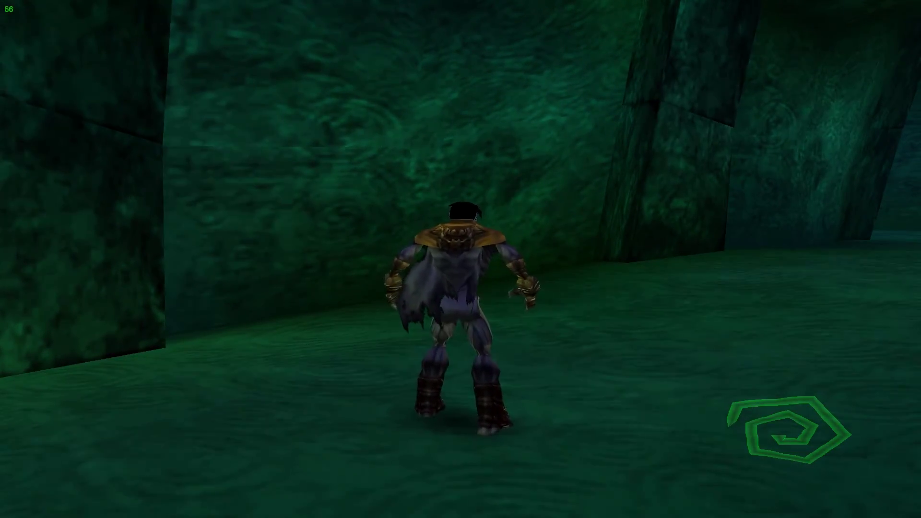
# Exit the running game and return to its game menu in Big Box
pyautogui.press('Return')
pyautogui.press('Escape')
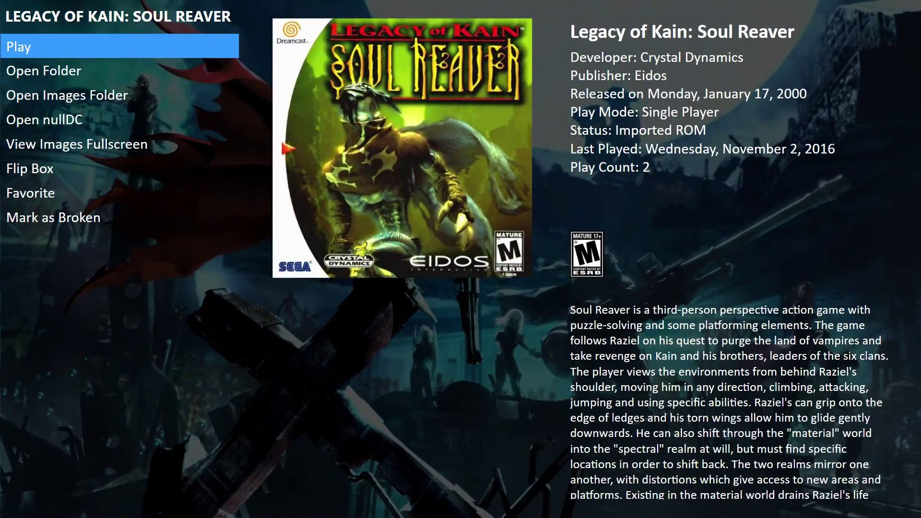